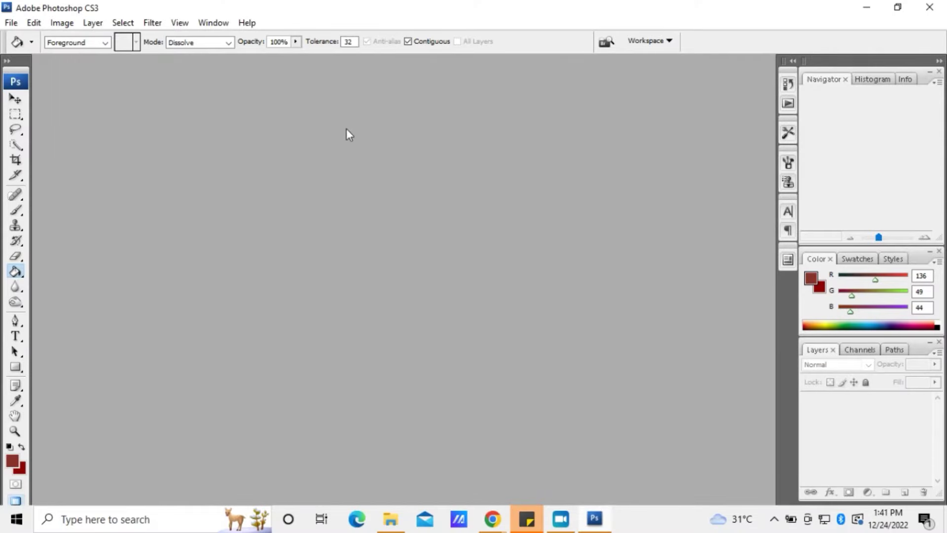
Open pexels-timo-scheiler-14723477, duplicate it as Layer 1, and reselect the Background layer
double_click(341, 144)
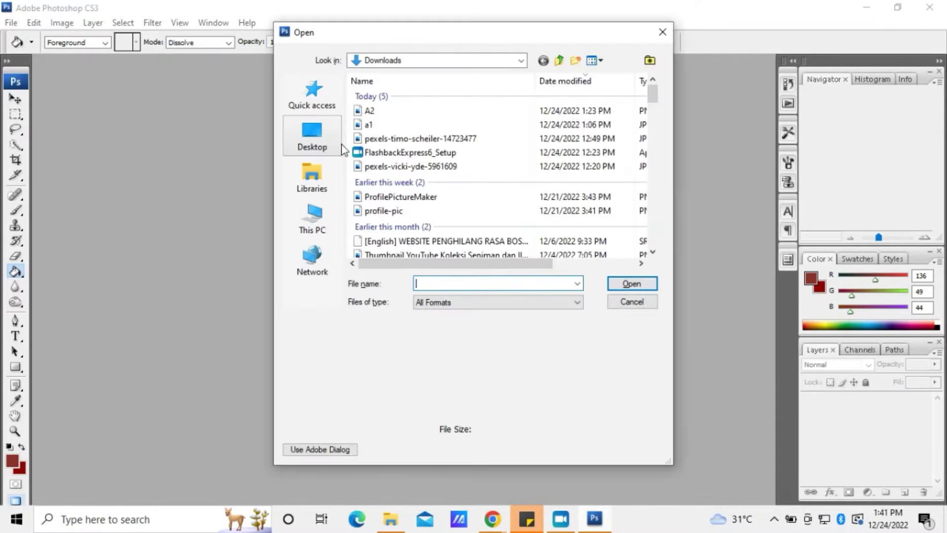
click(416, 140)
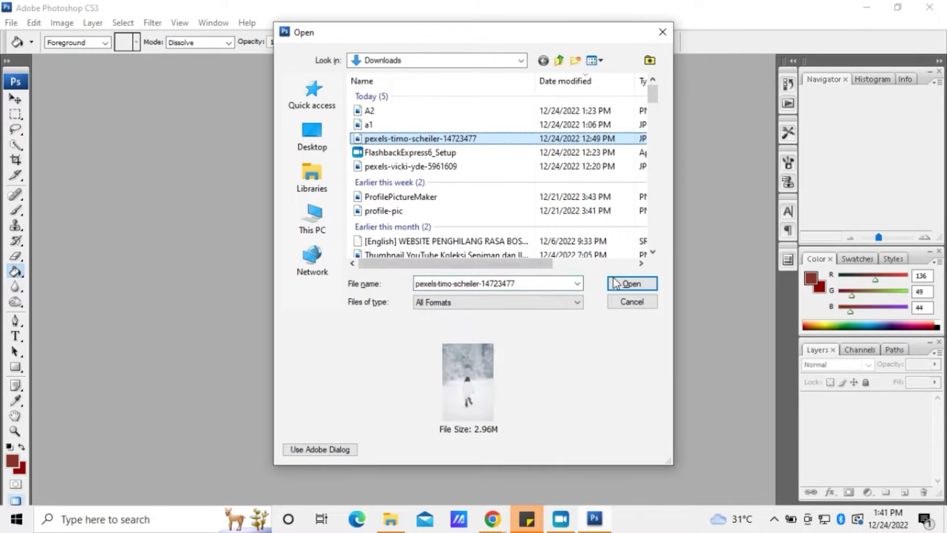
click(631, 283)
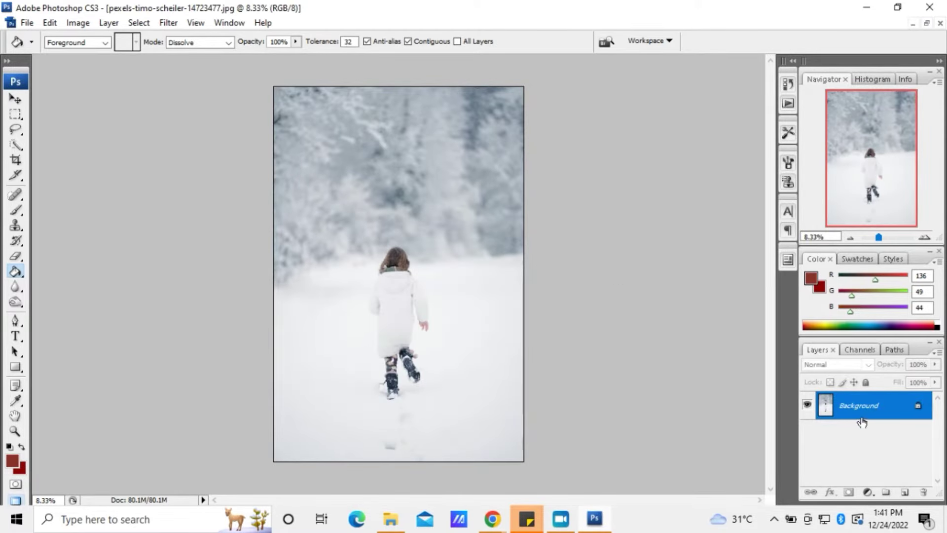
key(ctrl+j)
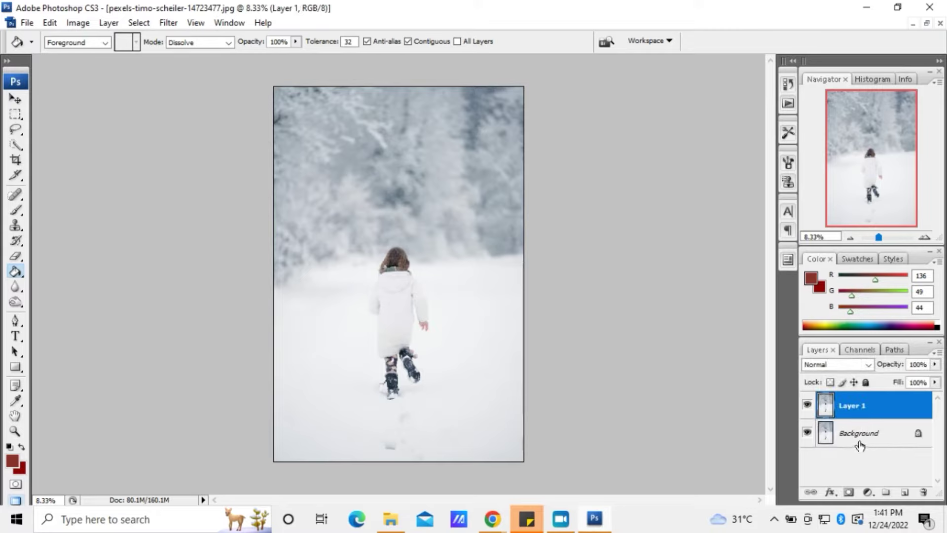
click(860, 445)
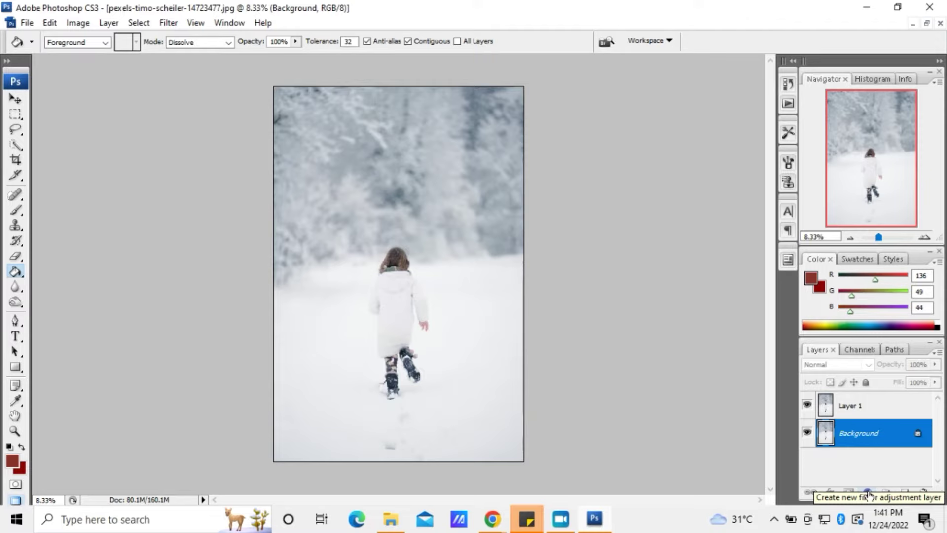
Add a near-black Solid Color fill layer, then an empty Layer 2 above it
click(867, 492)
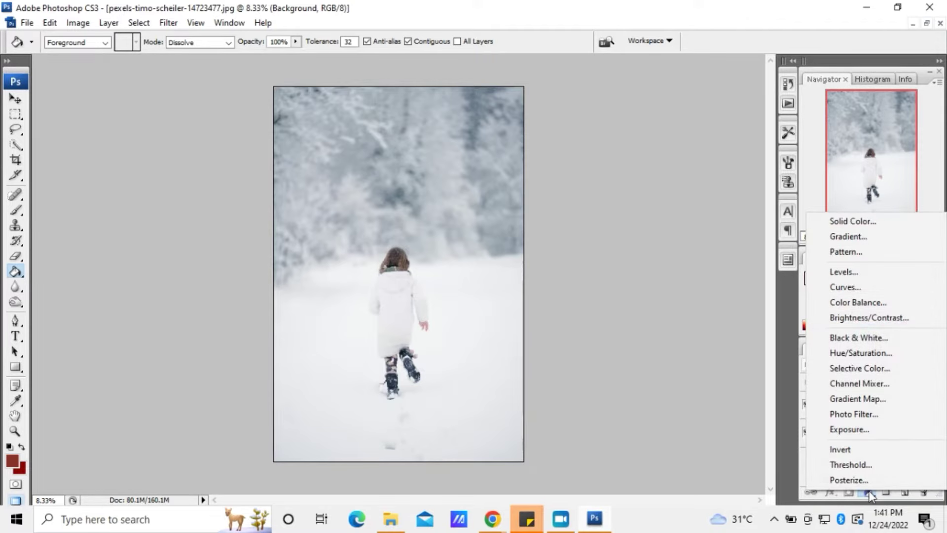
click(843, 222)
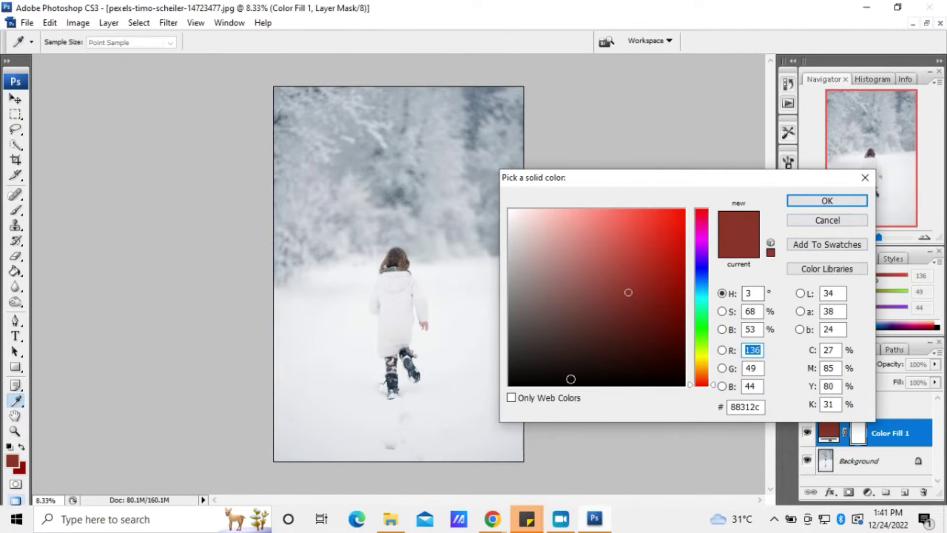
click(515, 381)
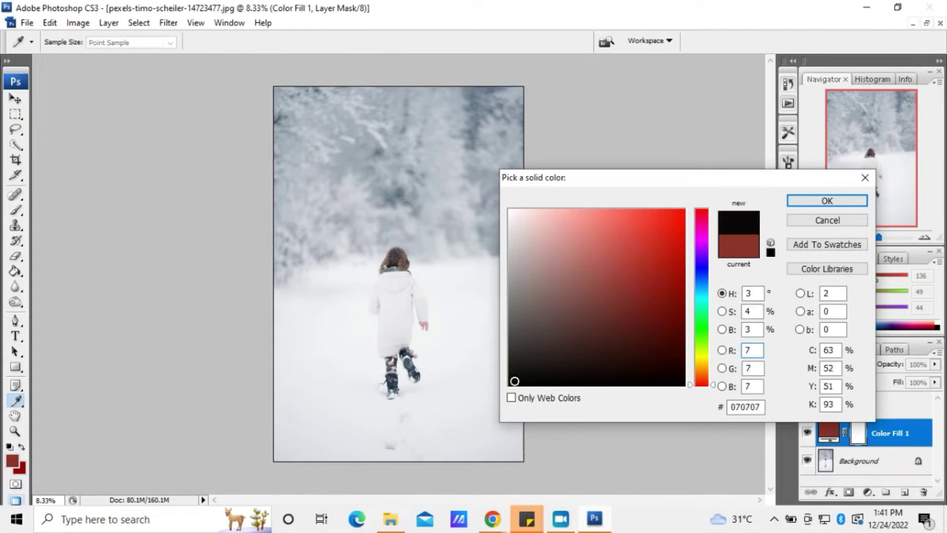
click(826, 203)
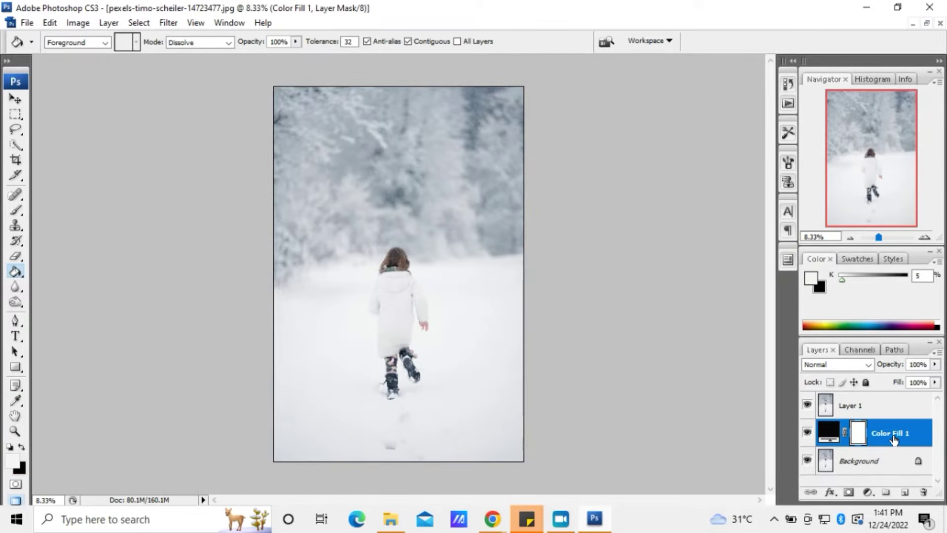
click(904, 494)
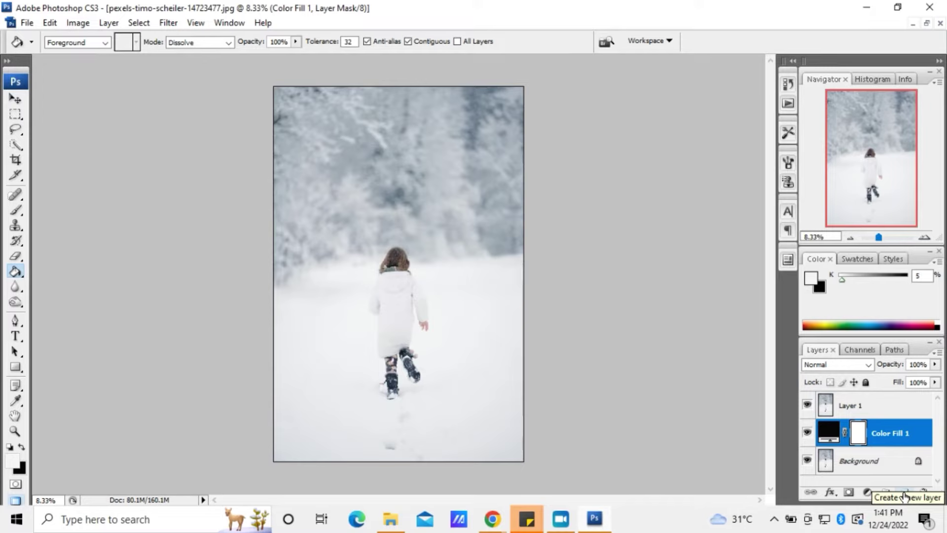
click(904, 493)
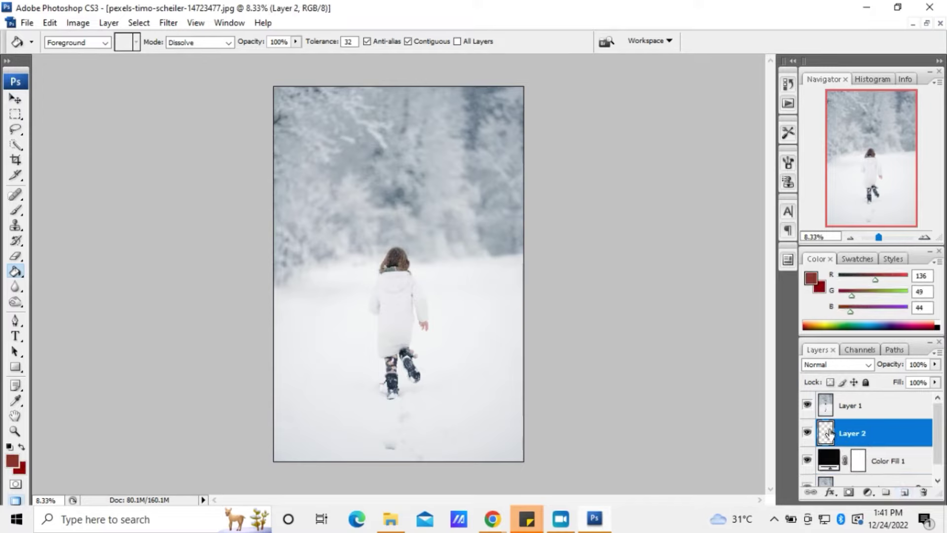
Draw a rectangular marquee selection around the girl's head
click(16, 116)
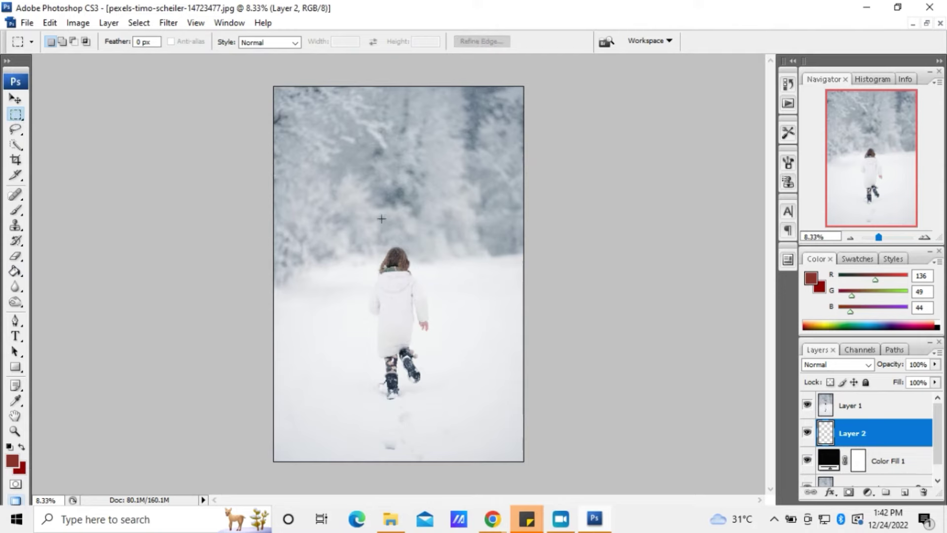
drag(370, 213, 416, 265)
drag(419, 271, 419, 271)
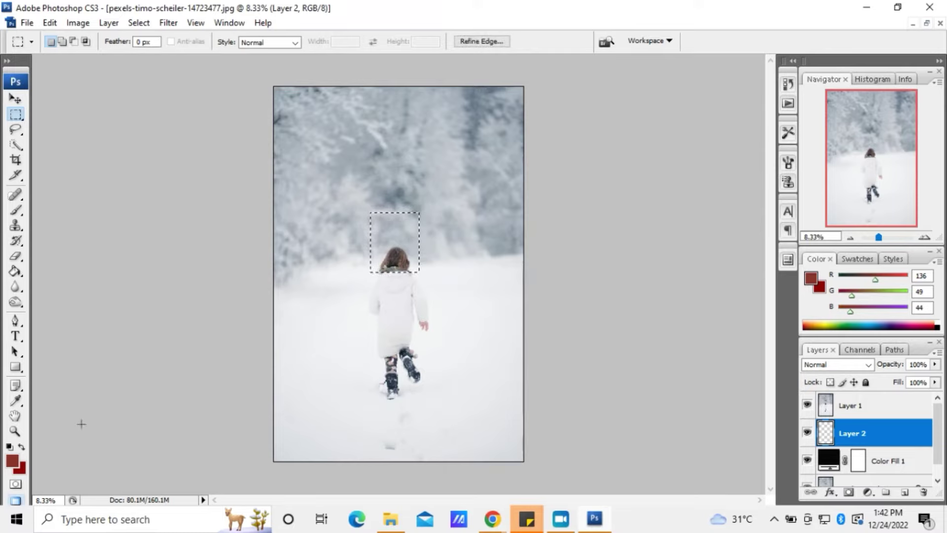
Paint Bucket-fill the selection on Layer 2 with near-black (8/8/8) in Normal mode
click(15, 271)
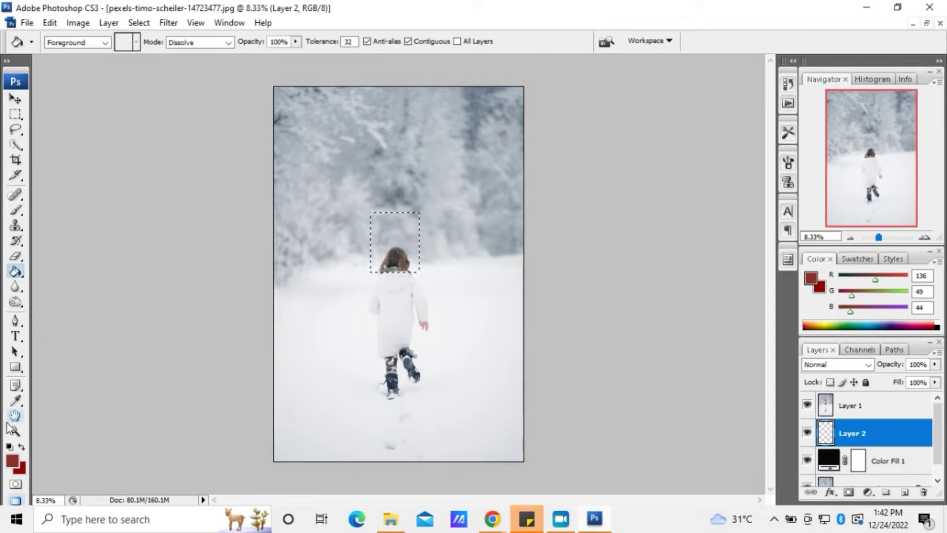
click(13, 461)
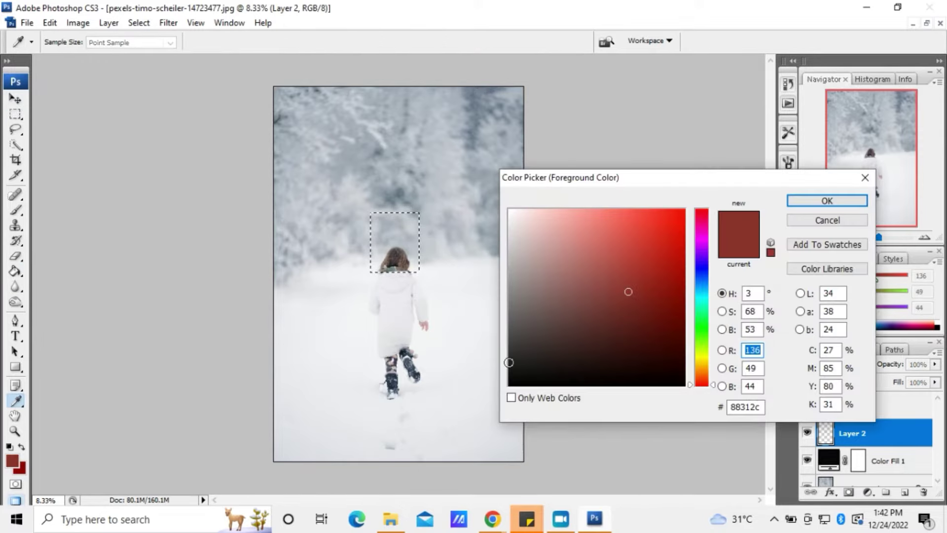
click(513, 380)
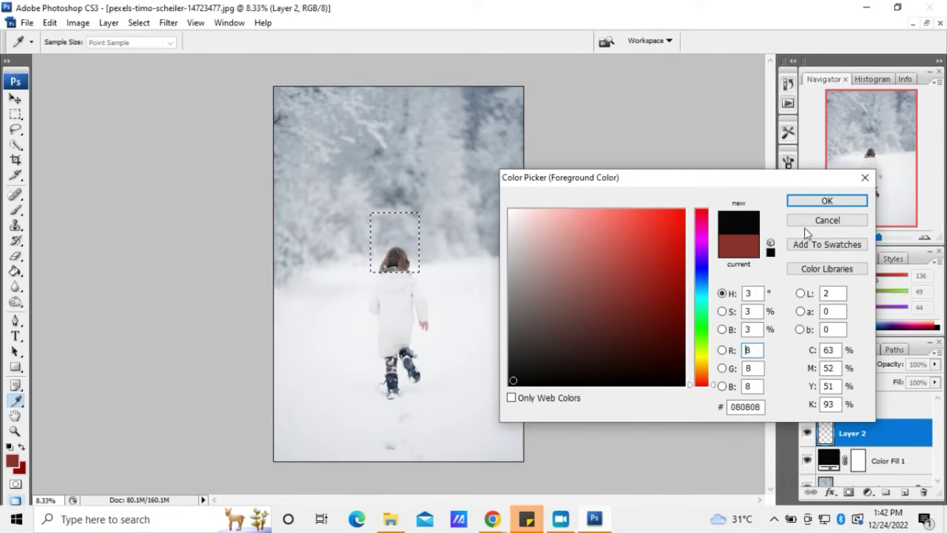
click(812, 201)
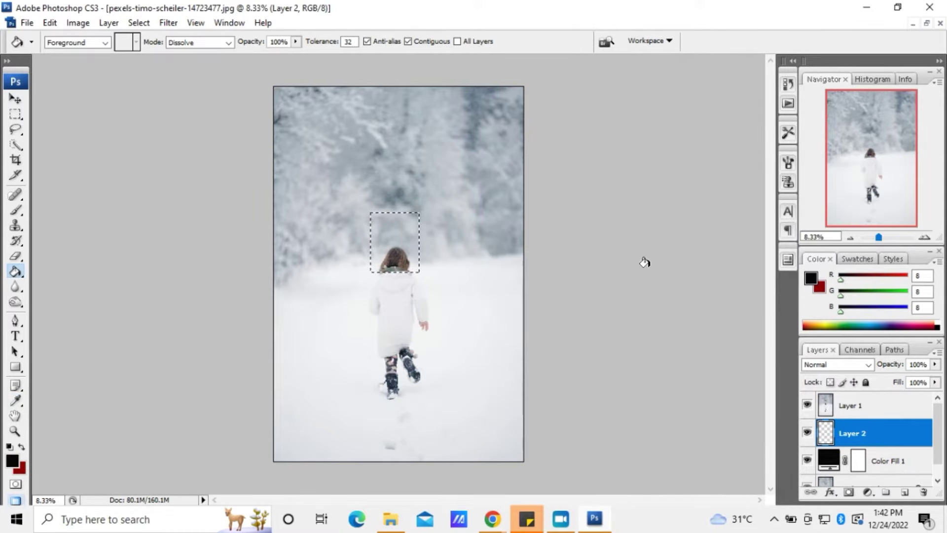
click(229, 42)
click(195, 50)
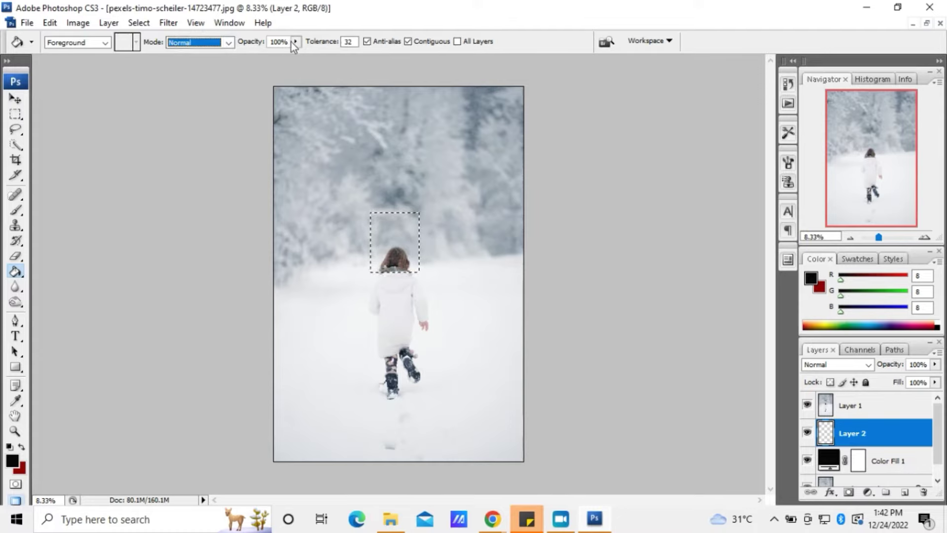
click(387, 247)
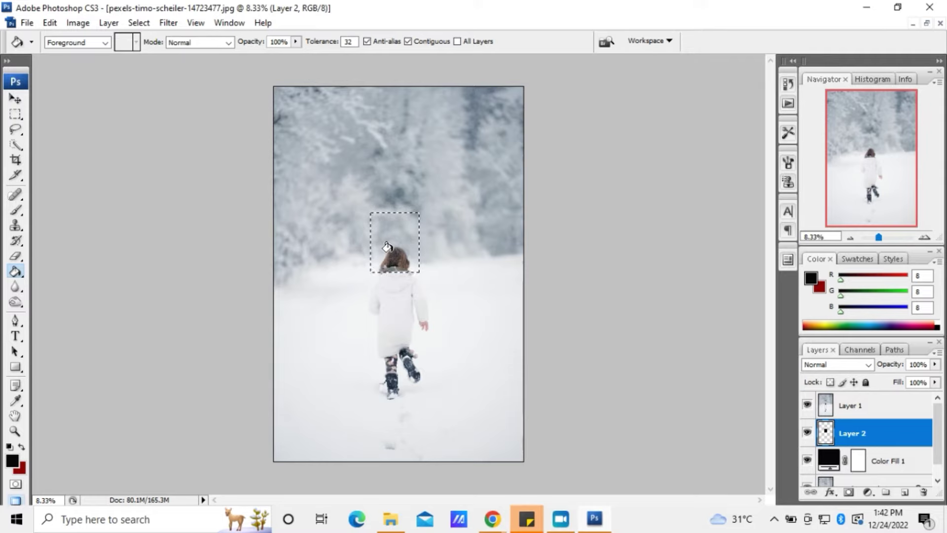
Make Layer 1 a clipping mask over Layer 2, then select Layer 2
click(844, 402)
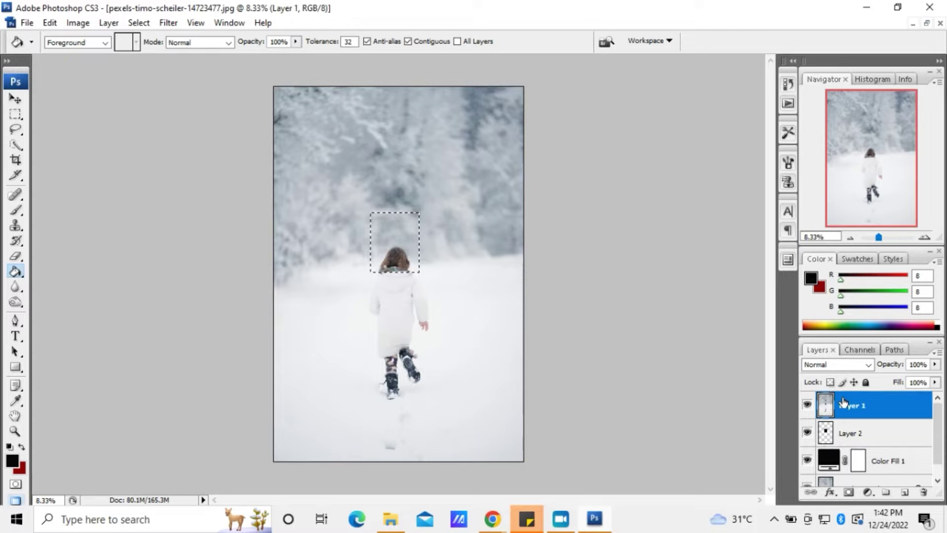
right_click(844, 403)
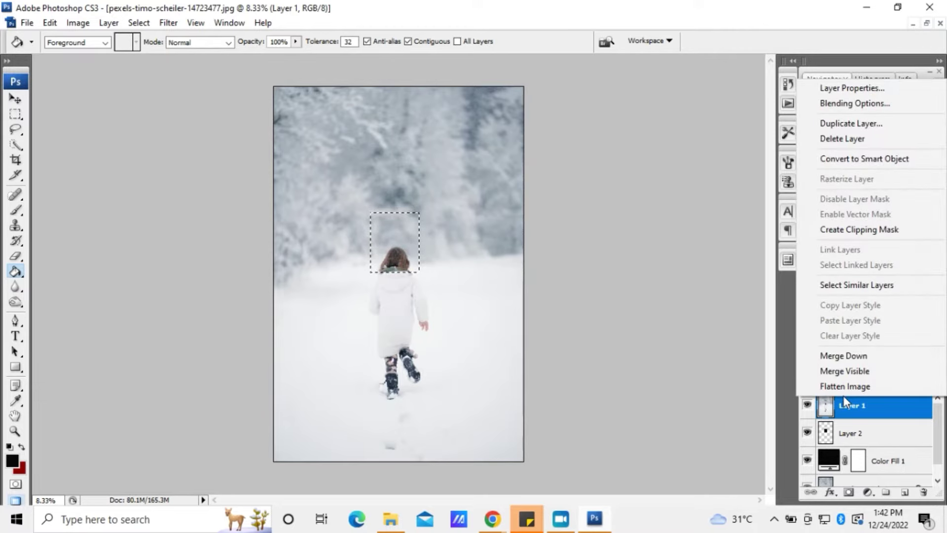
click(862, 233)
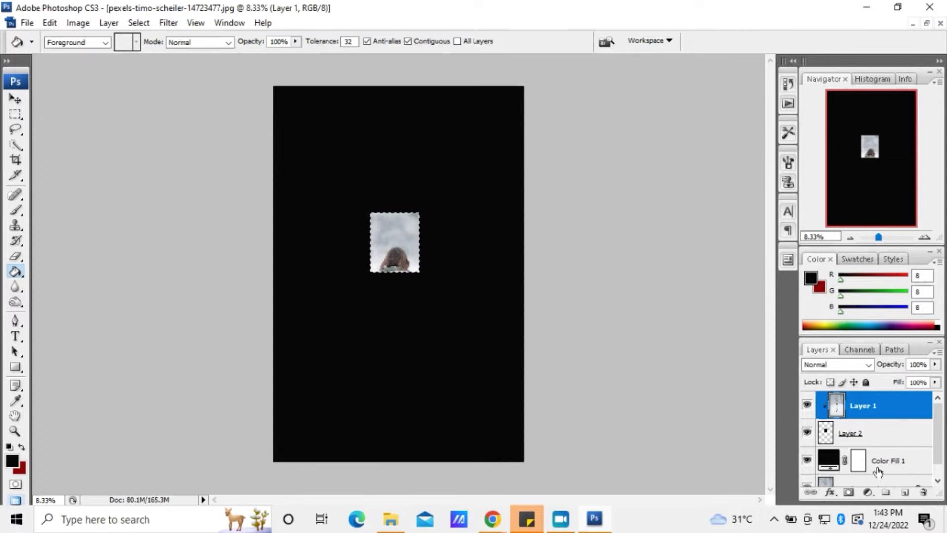
click(876, 440)
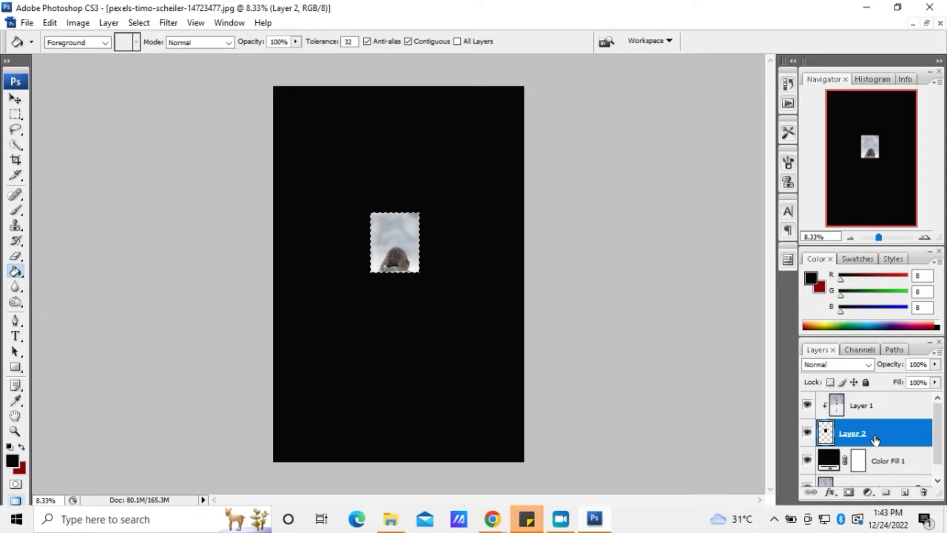
Add a near-white Stroke to Layer 2 in Layer Style
right_click(876, 439)
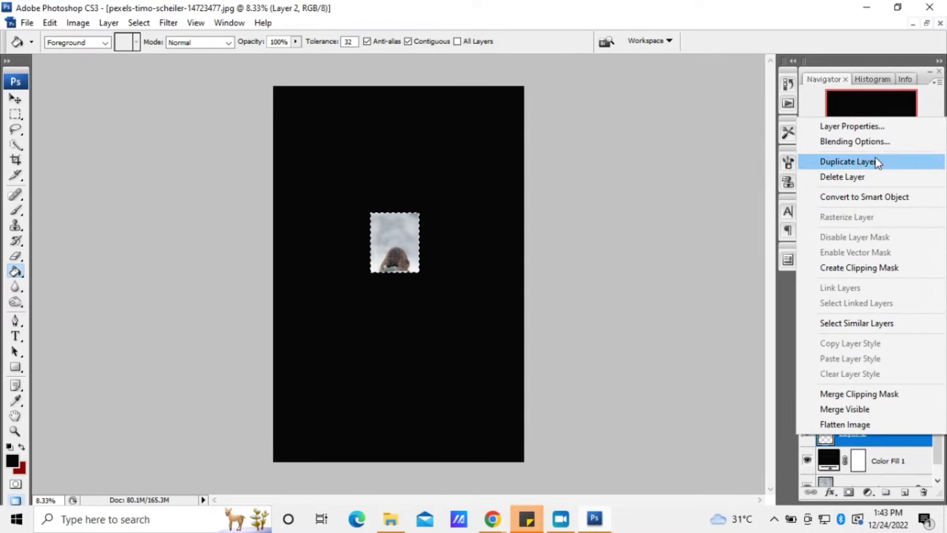
click(870, 146)
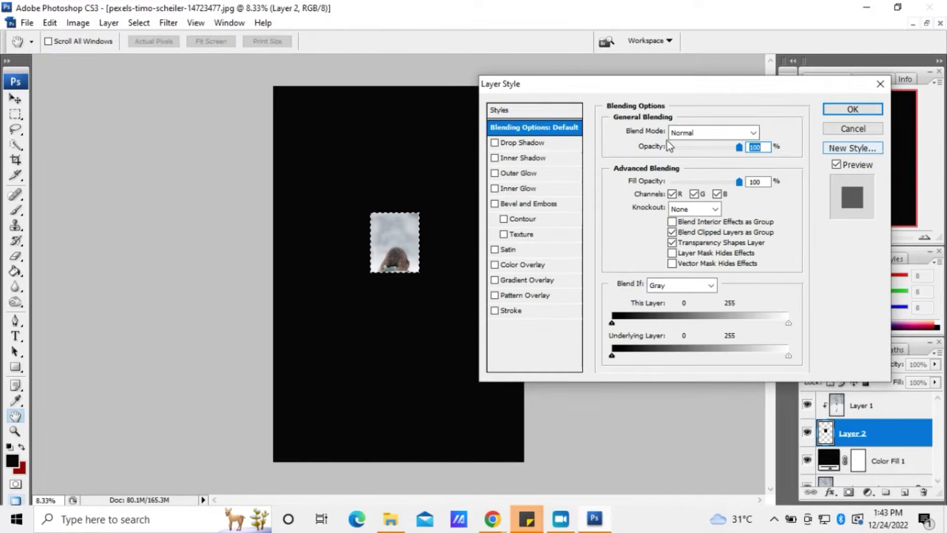
click(494, 311)
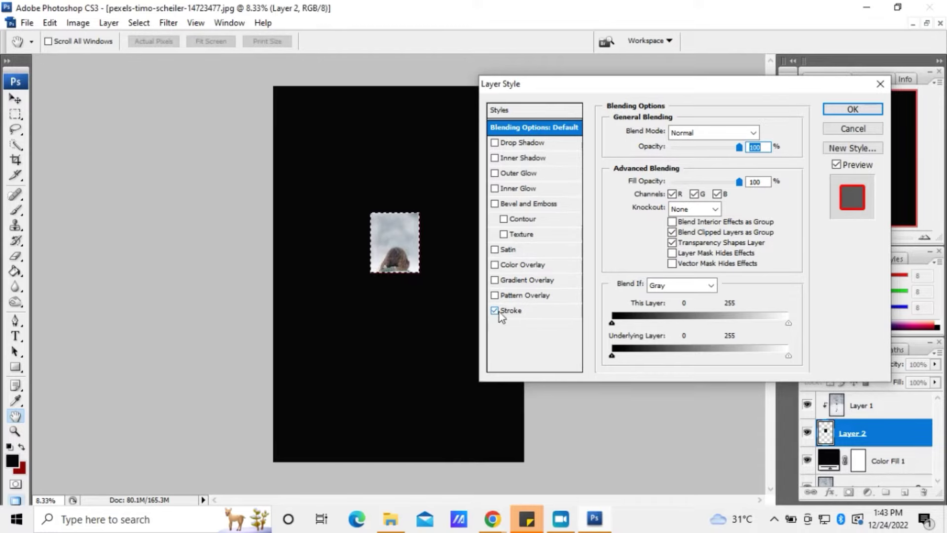
click(513, 311)
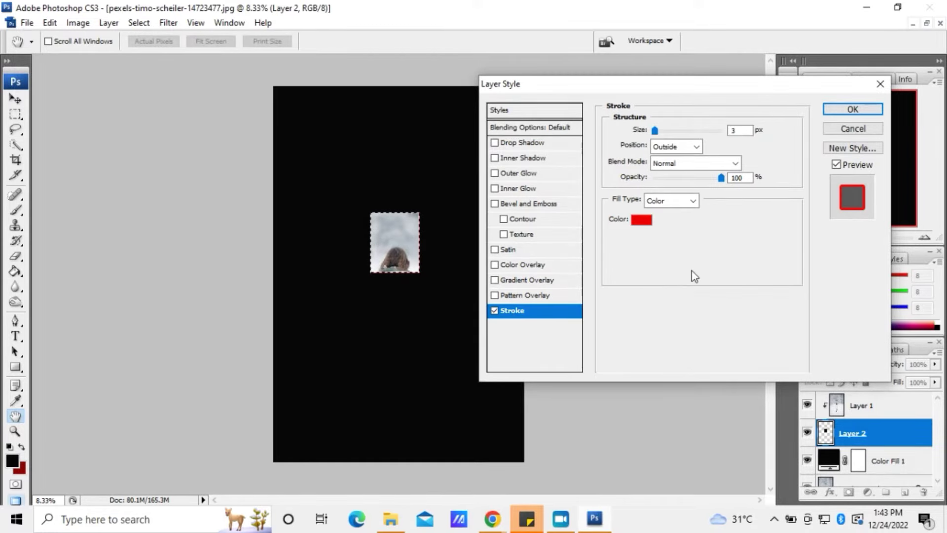
click(636, 220)
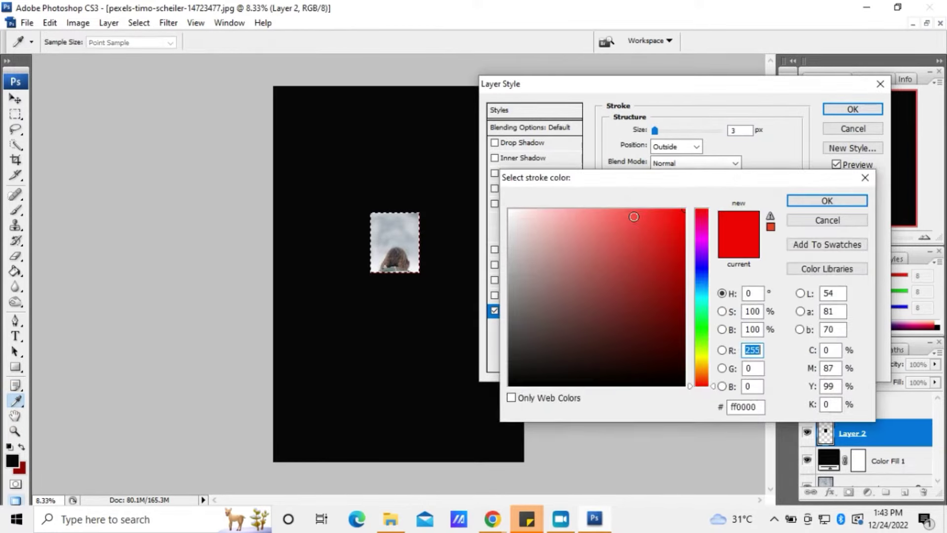
click(510, 209)
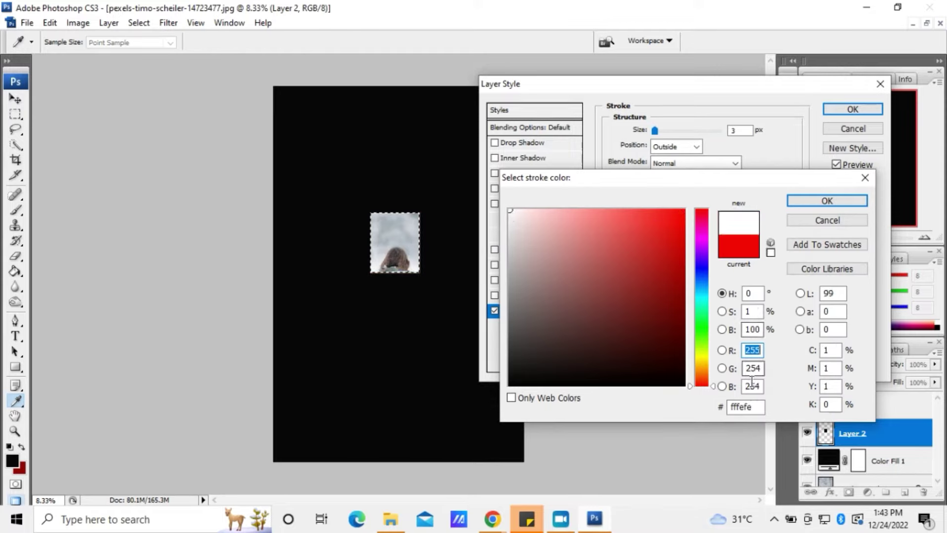
mouse_move(714, 380)
mouse_down()
mouse_move(714, 299)
mouse_move(715, 386)
mouse_up()
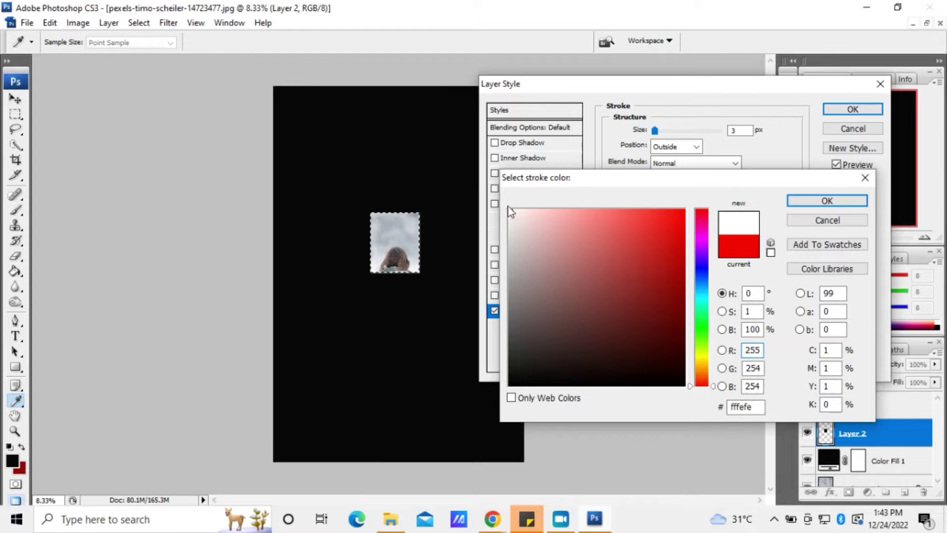
click(510, 215)
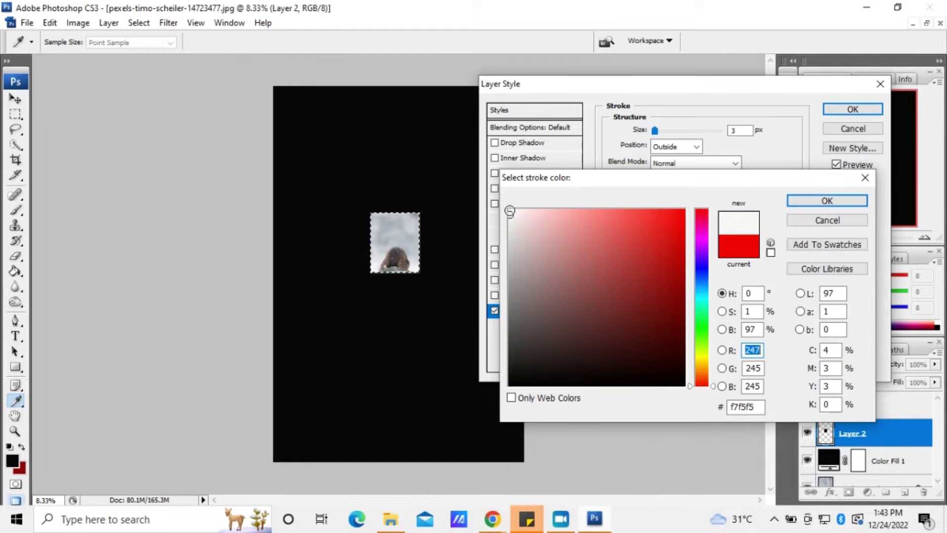
click(510, 211)
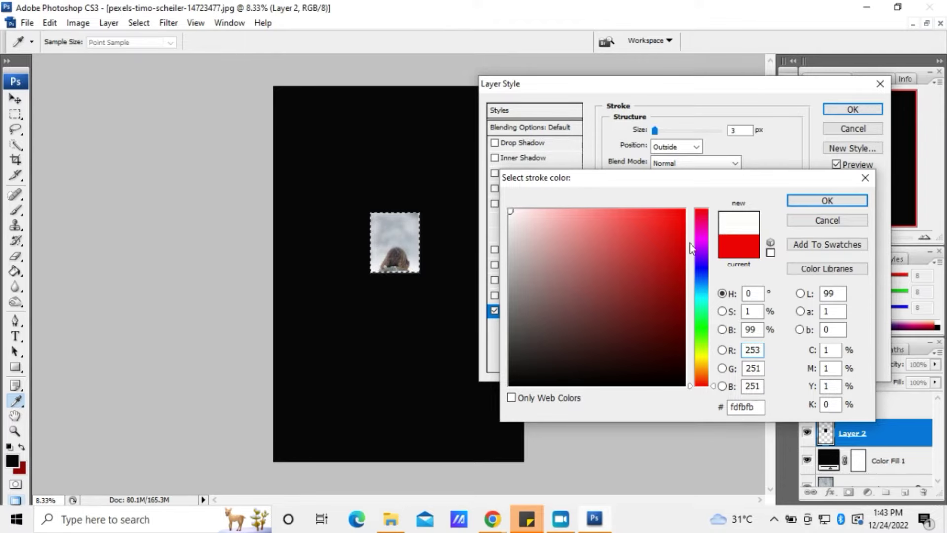
click(819, 203)
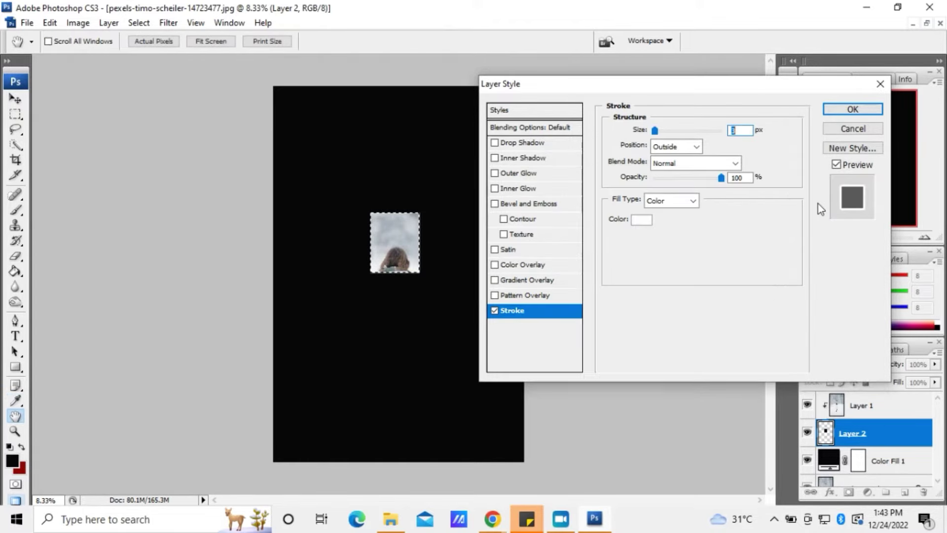
Set the stroke Position to Inside and increase its Size for a thick border
drag(655, 135, 666, 138)
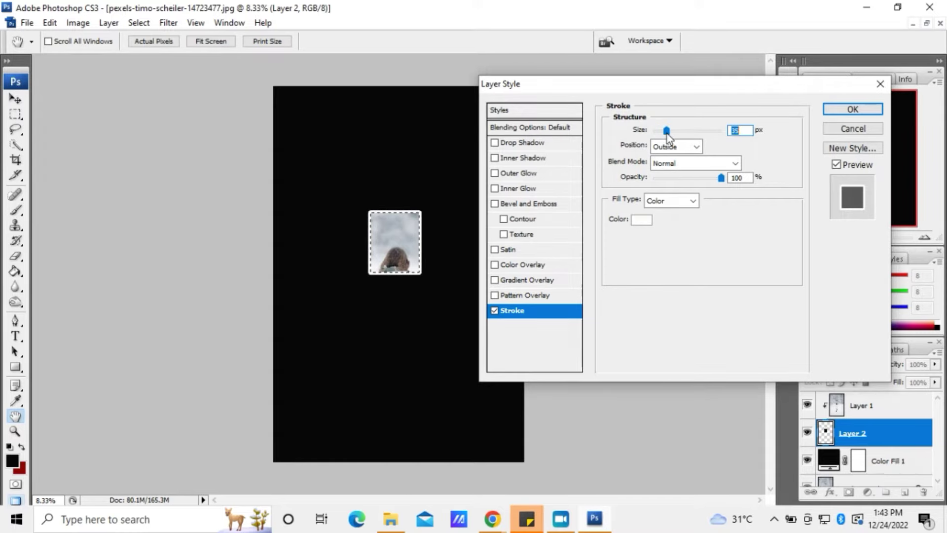
click(673, 145)
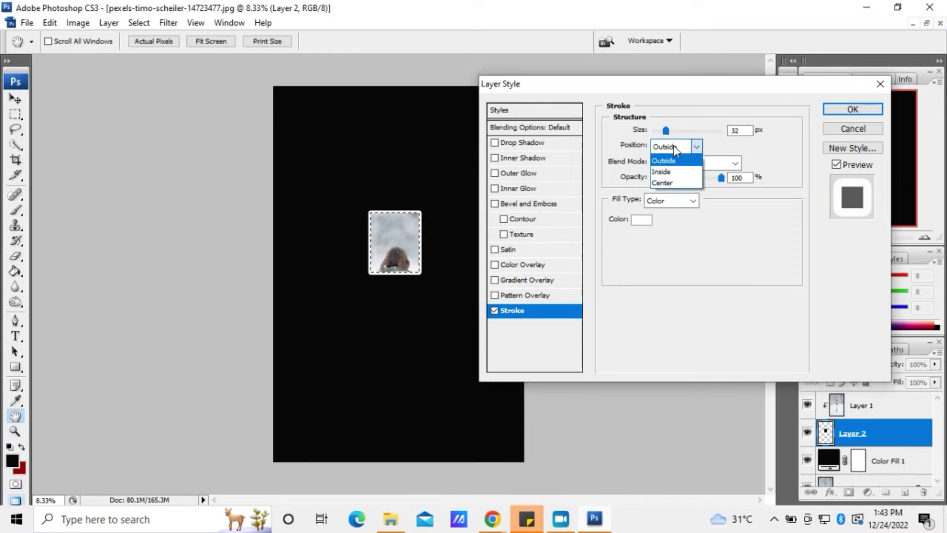
click(671, 172)
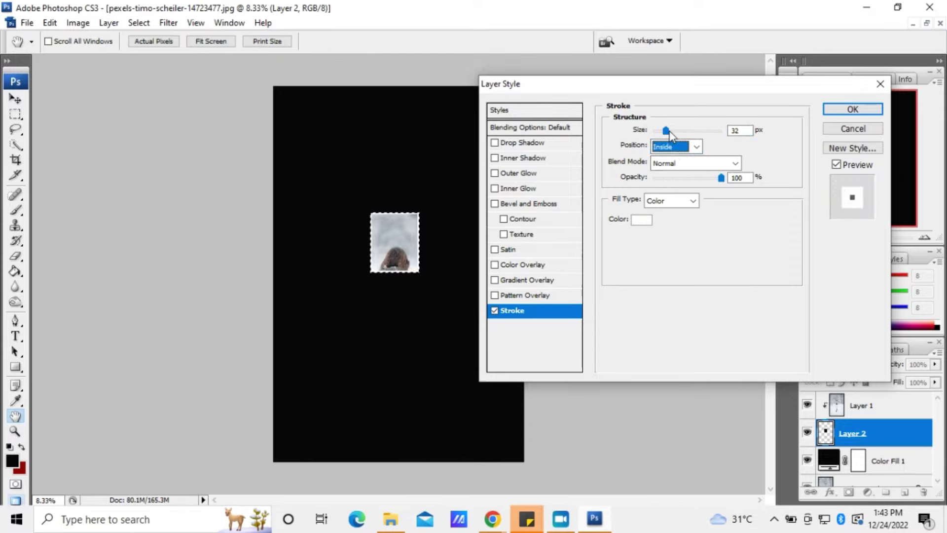
drag(670, 132, 670, 136)
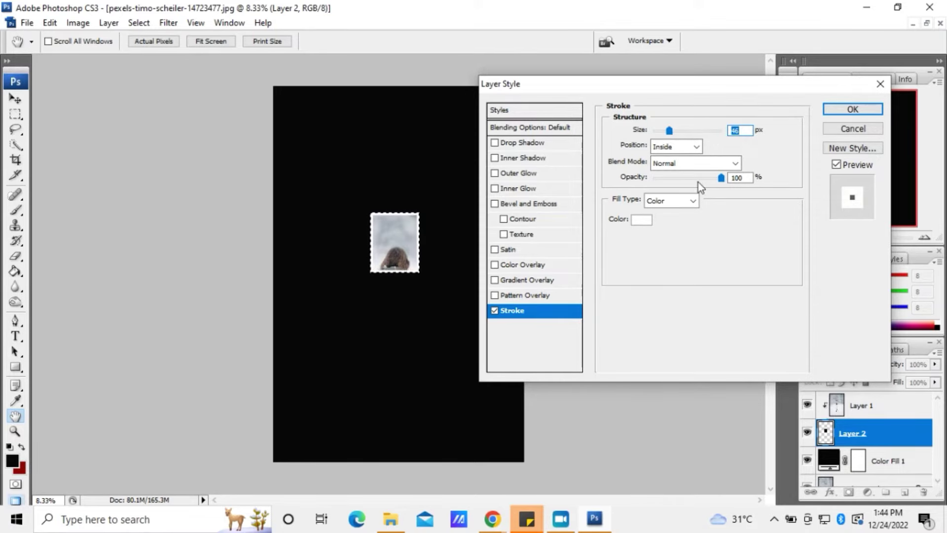
Enable Drop Shadow and Bevel and Emboss on the frame
click(494, 143)
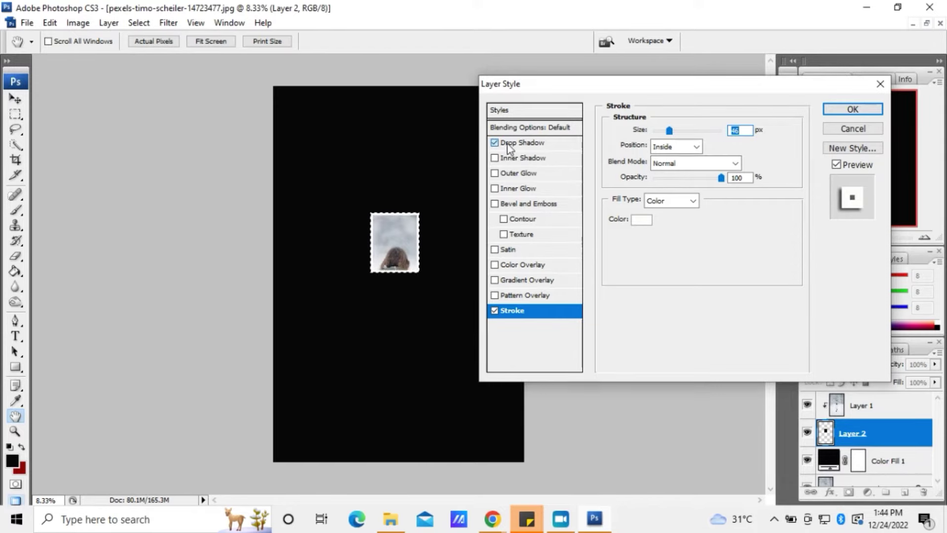
click(508, 144)
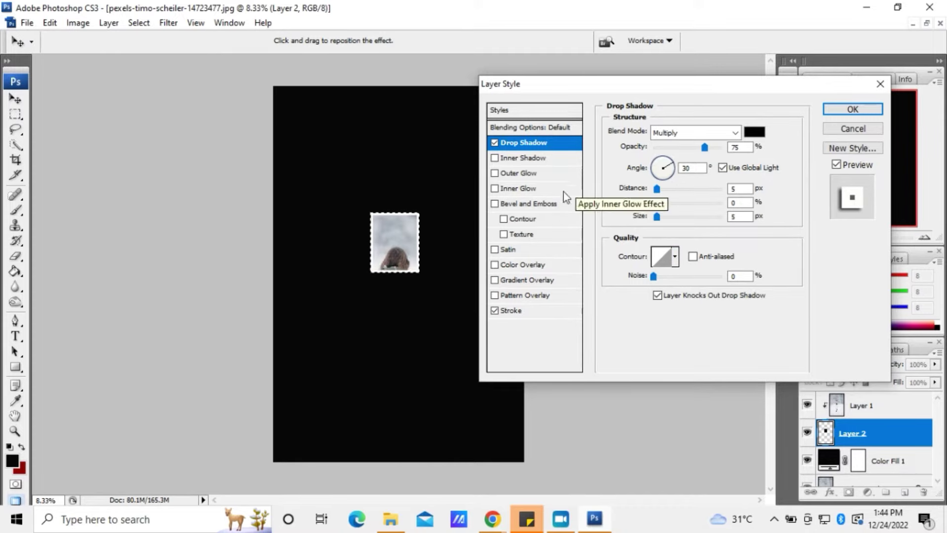
click(535, 204)
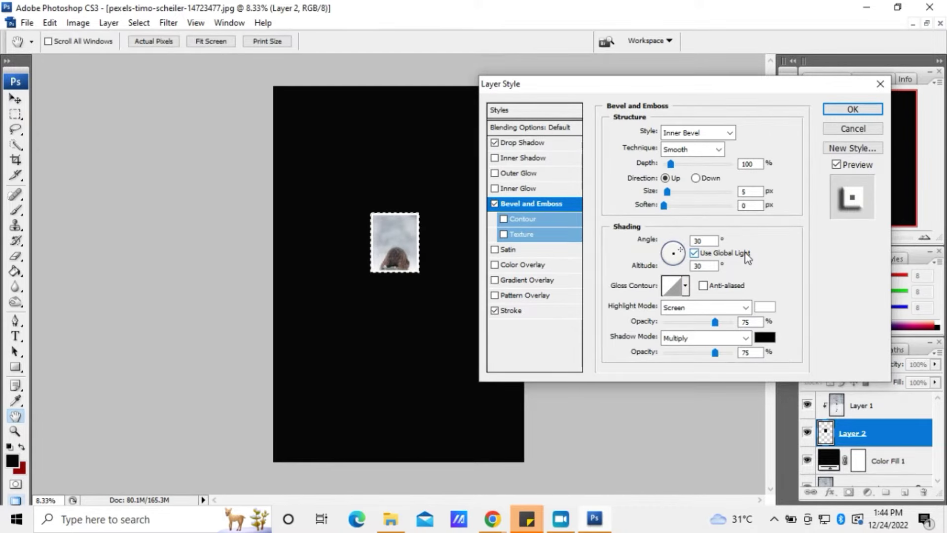
Apply the layer styles and duplicate Layer 1 and Layer 2 together
click(852, 110)
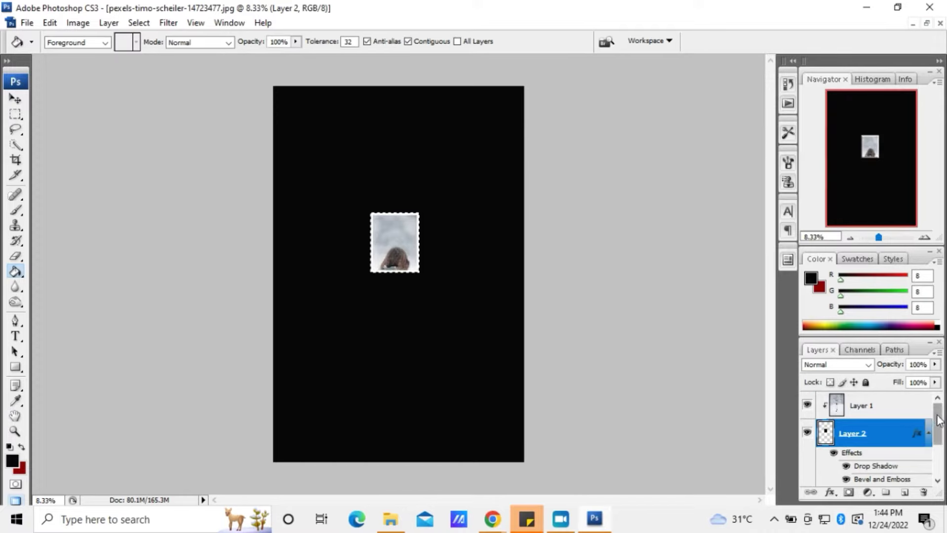
click(868, 410)
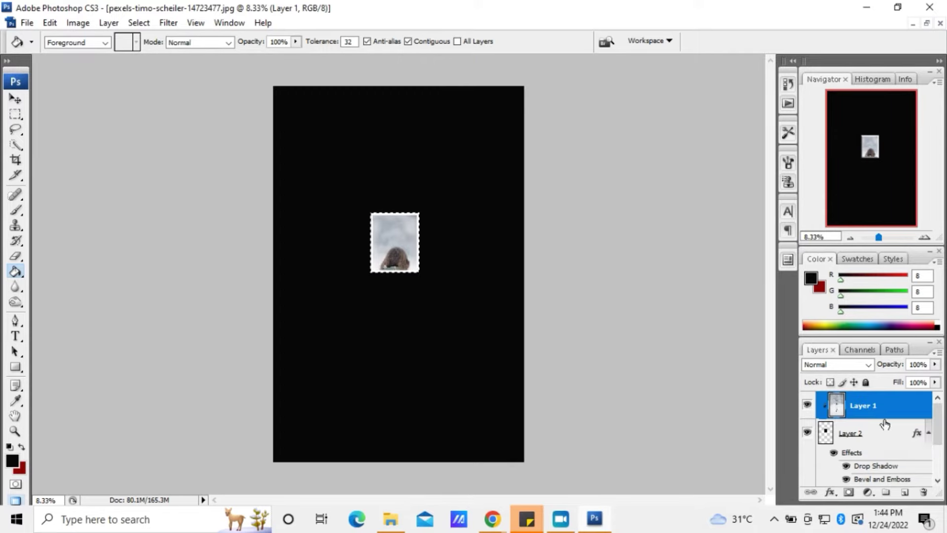
click(929, 434)
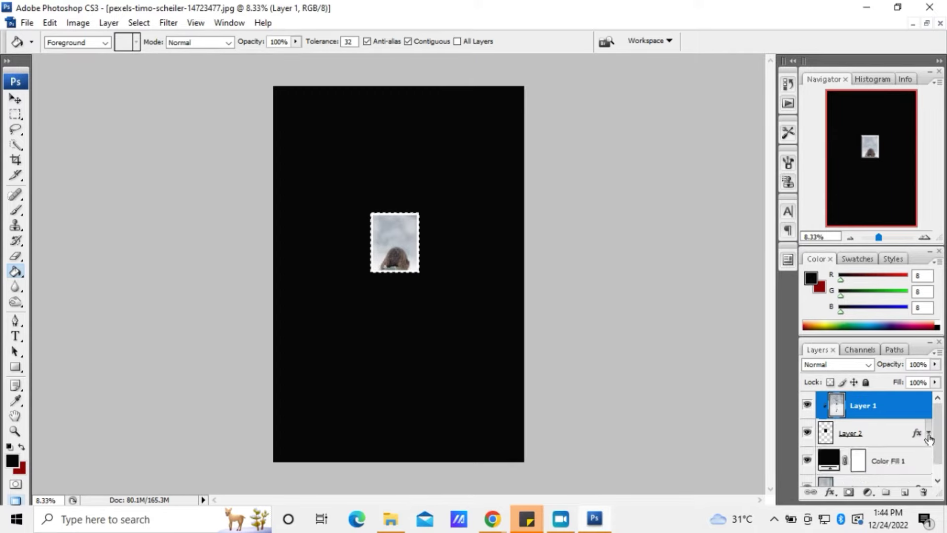
click(880, 437)
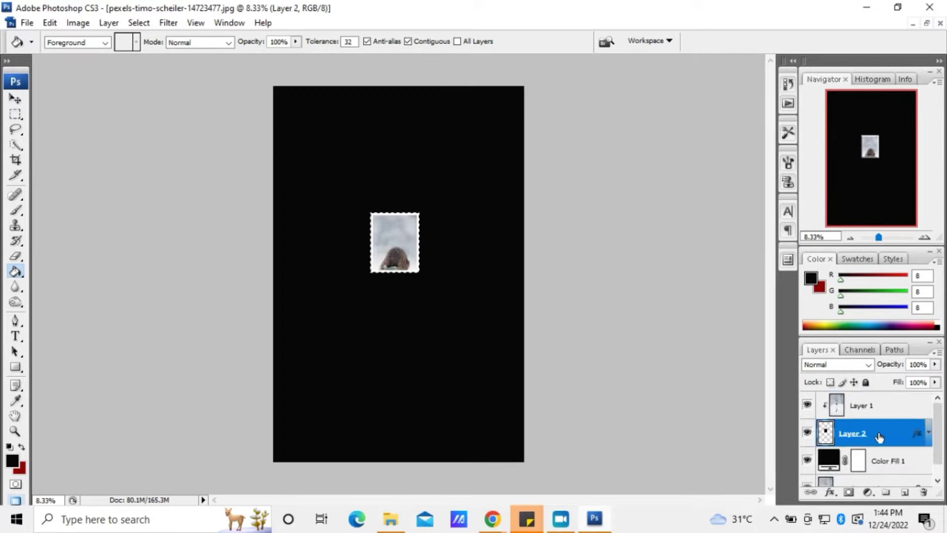
shift+click(871, 409)
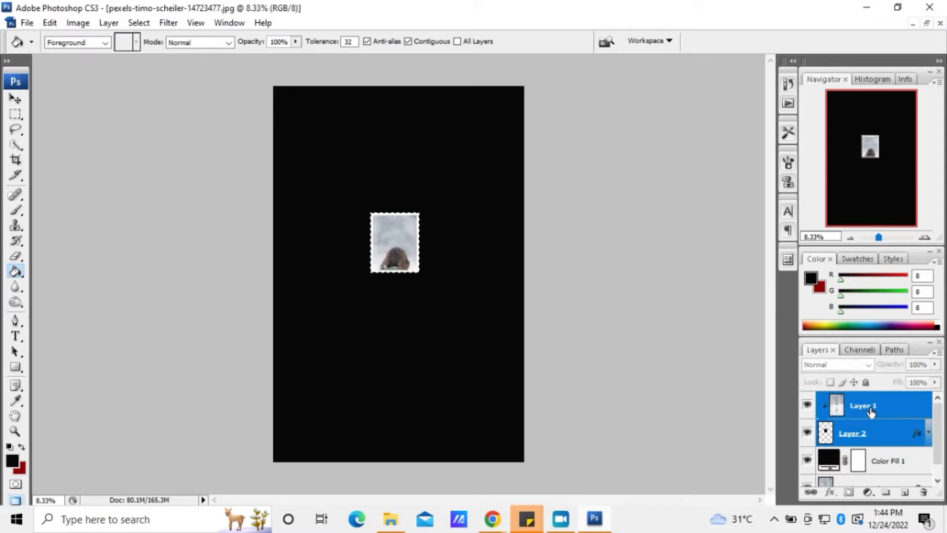
right_click(872, 410)
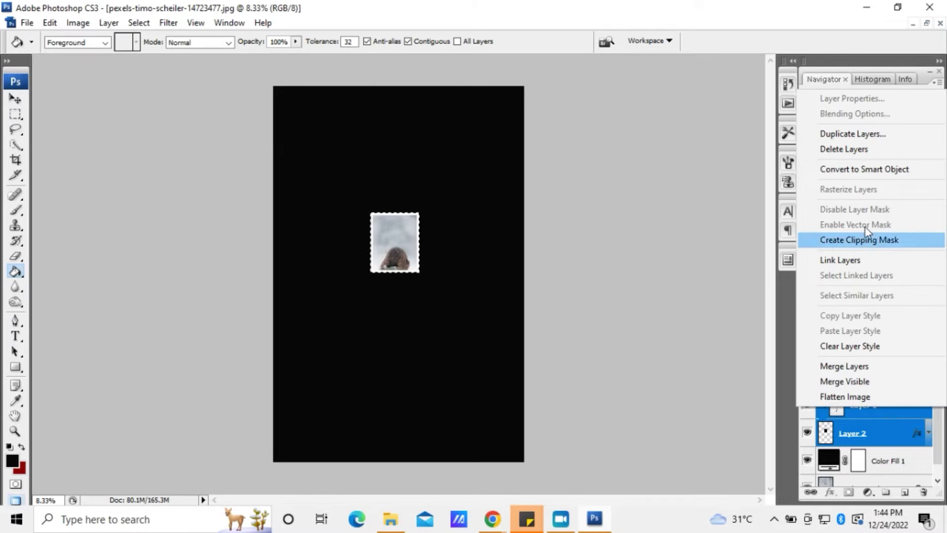
click(854, 134)
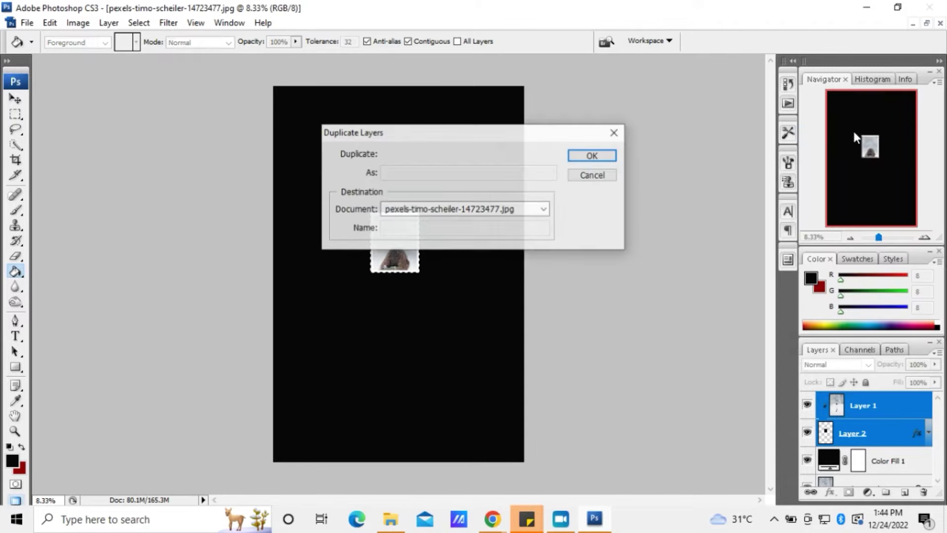
click(593, 155)
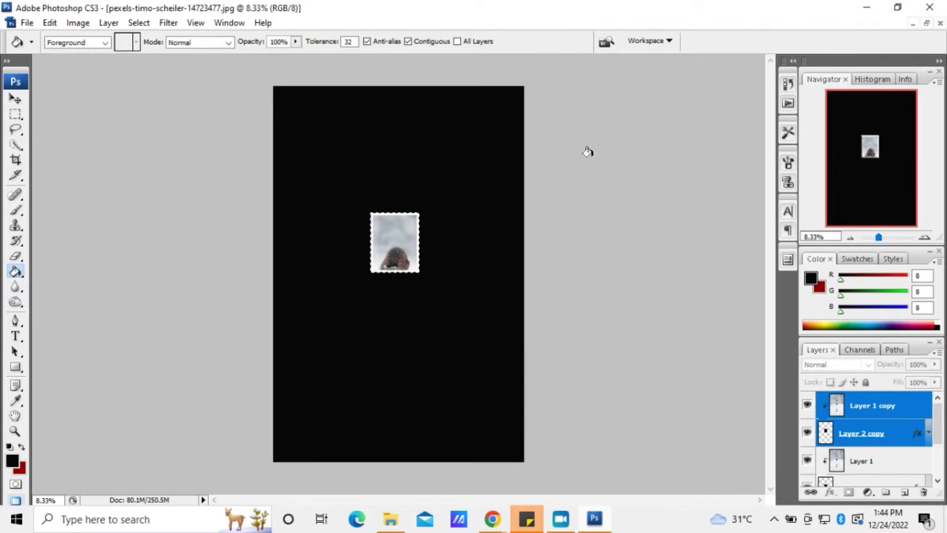
Move Layer 2 copy below and slightly left of the original frame
click(834, 440)
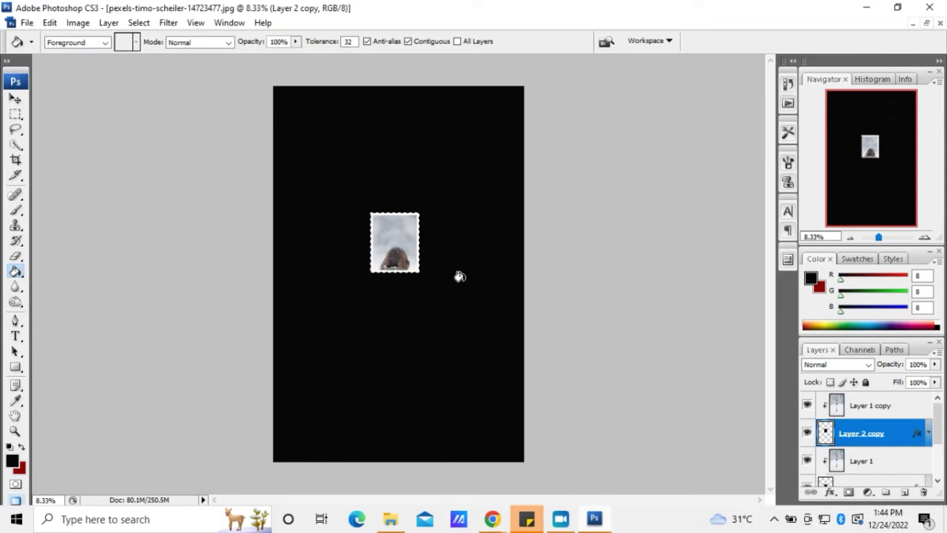
click(15, 99)
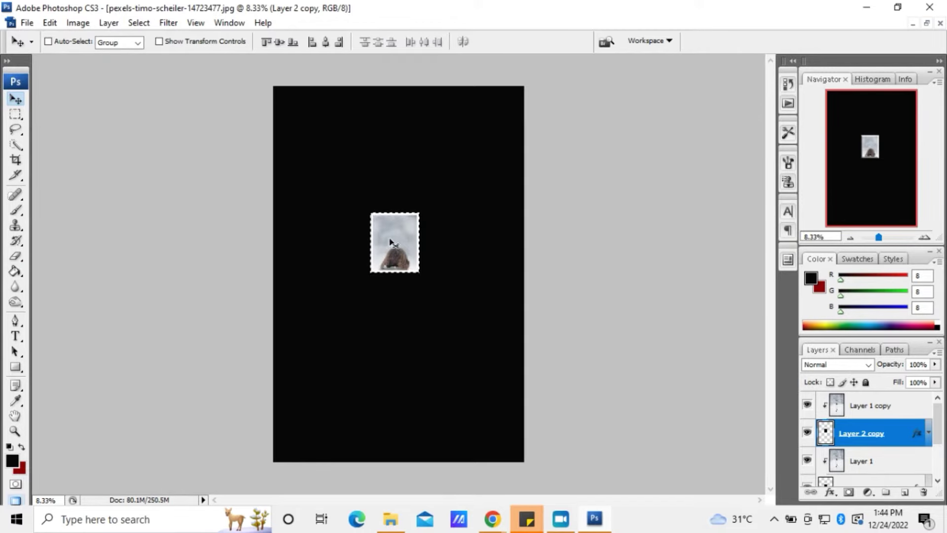
drag(392, 244, 393, 296)
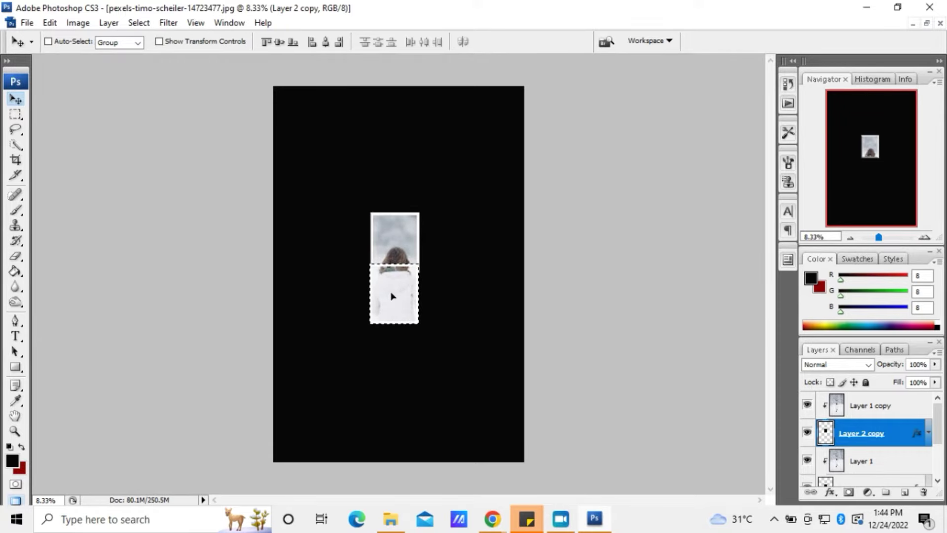
drag(393, 296, 386, 296)
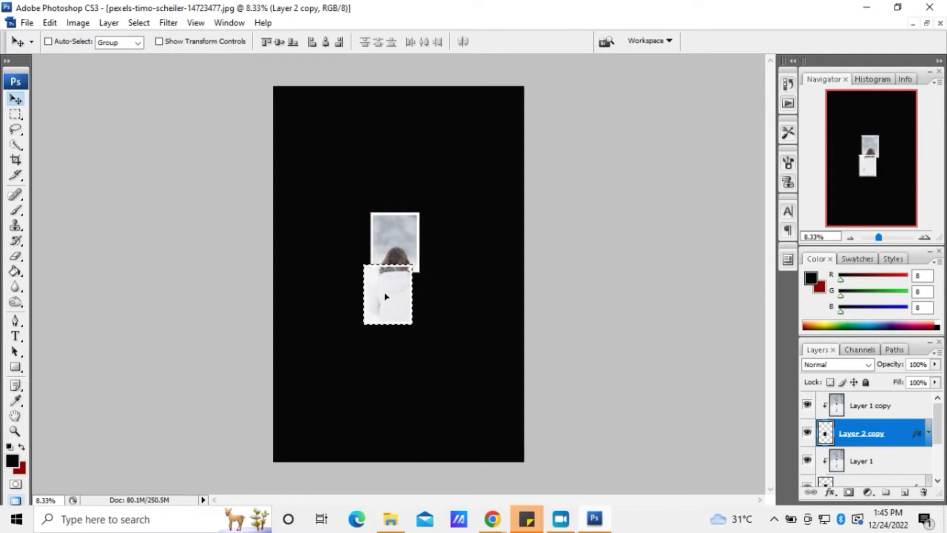
Duplicate Layer 1 copy and Layer 2 copy, moving Layer 2 copy 2 right and lower
click(870, 413)
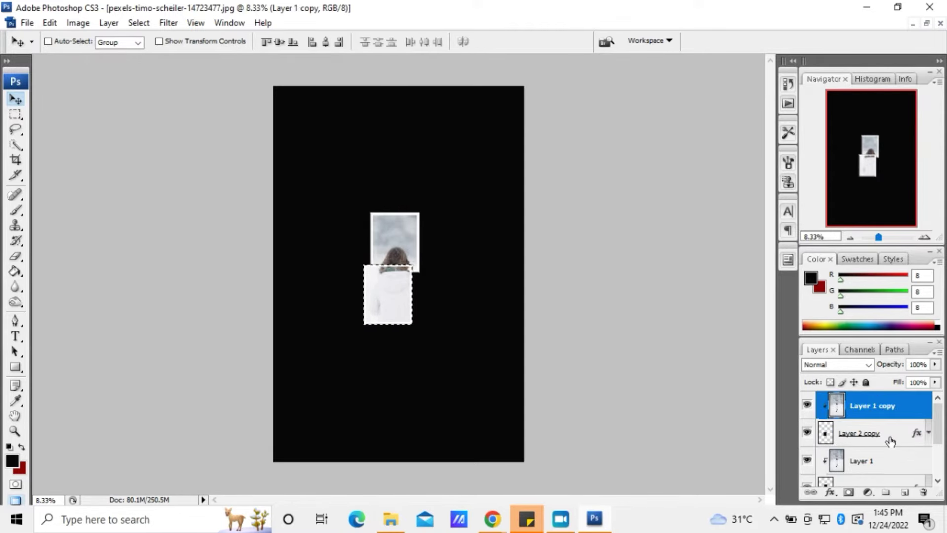
shift+click(890, 441)
right_click(890, 441)
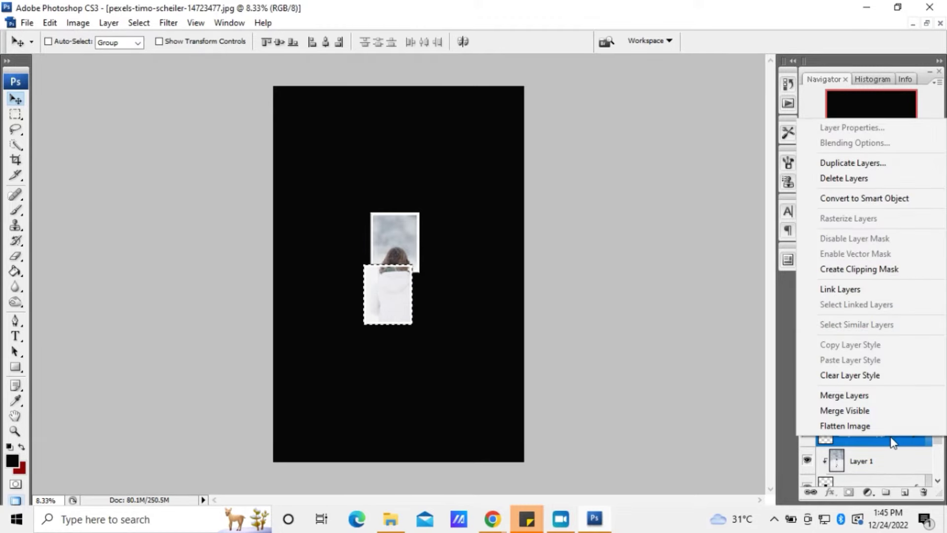
click(856, 168)
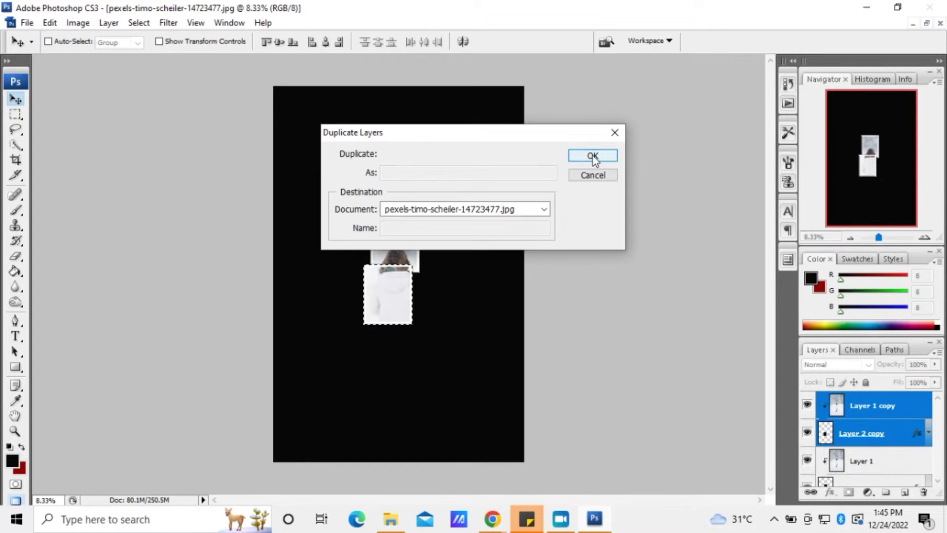
click(595, 156)
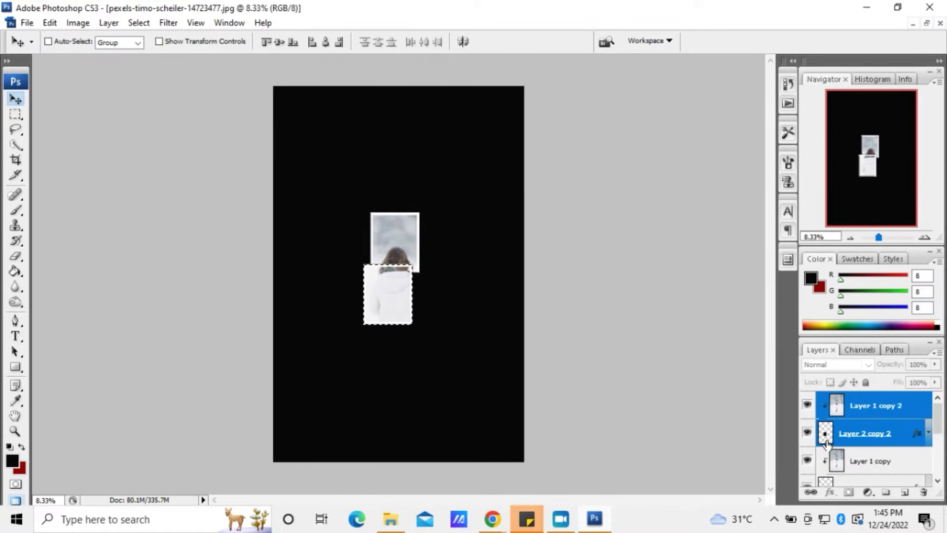
click(827, 441)
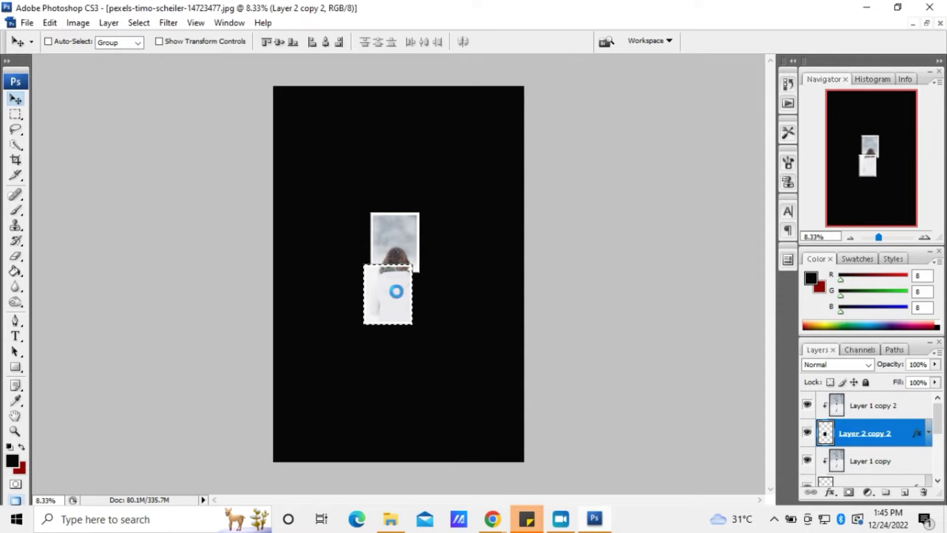
drag(399, 294, 434, 303)
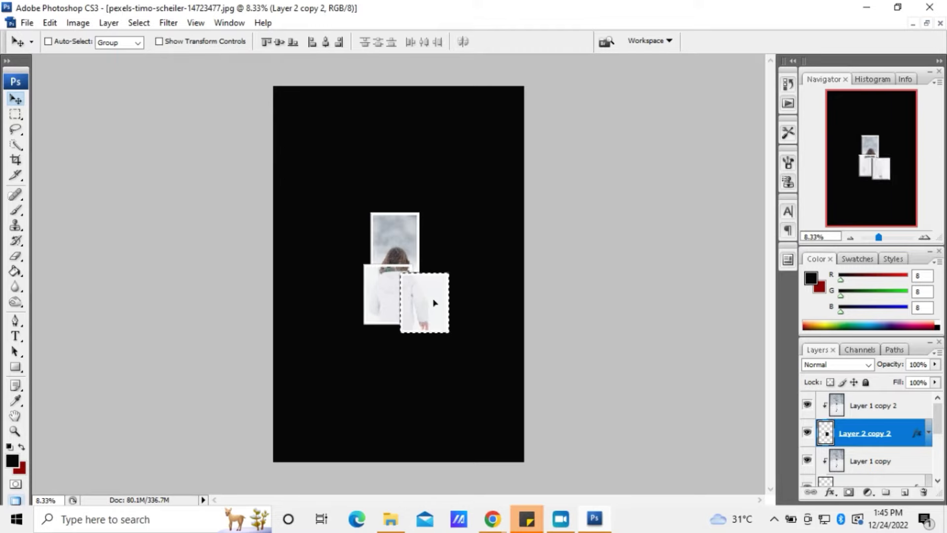
Duplicate the copy 2 frame pair and drag Layer 2 copy 3 below the middle frames
click(858, 412)
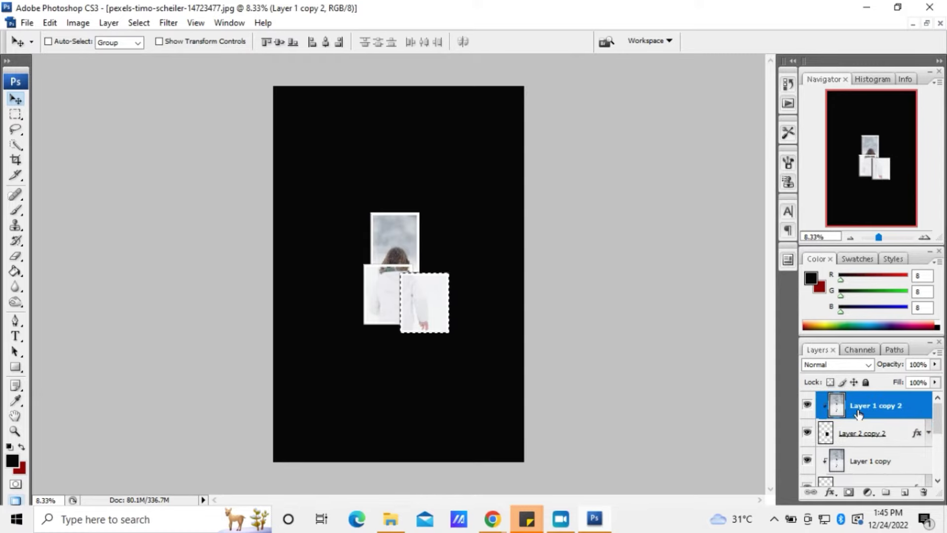
ctrl+click(898, 437)
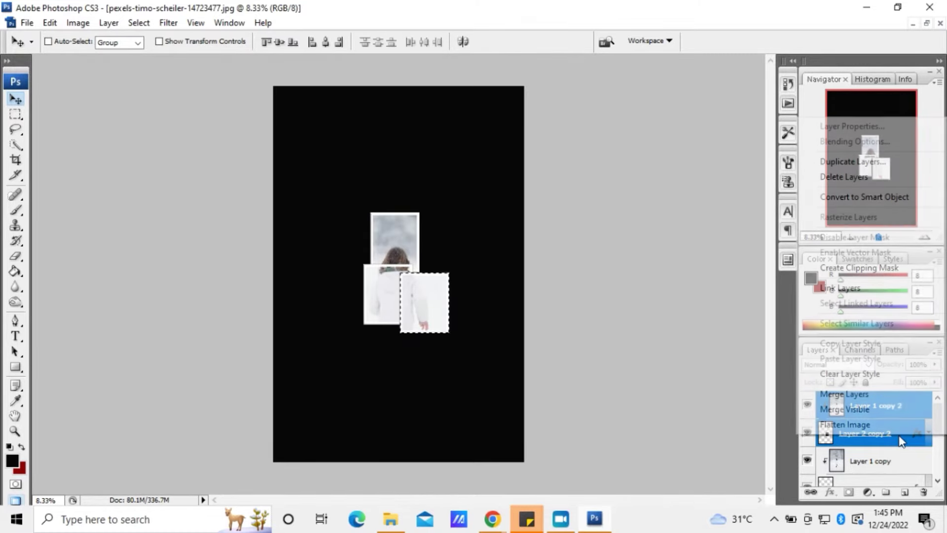
right_click(898, 434)
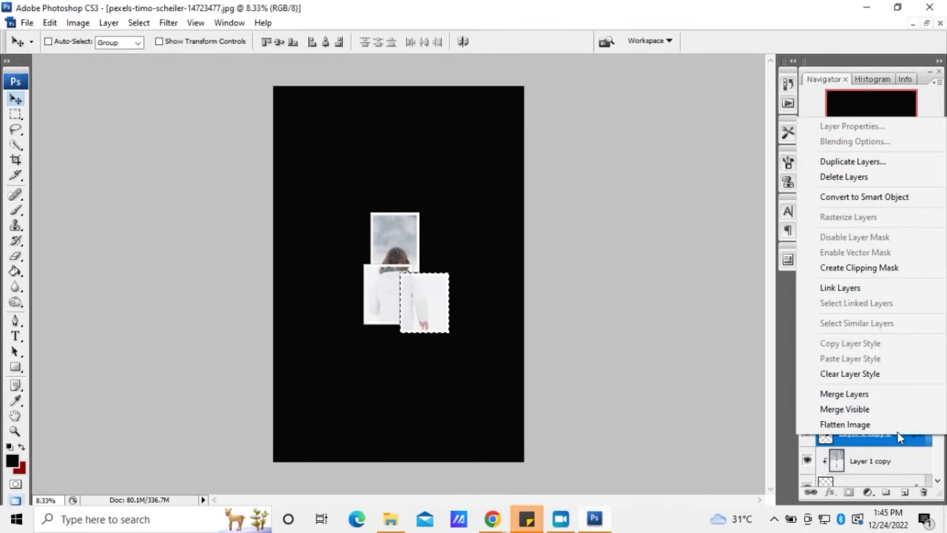
click(848, 162)
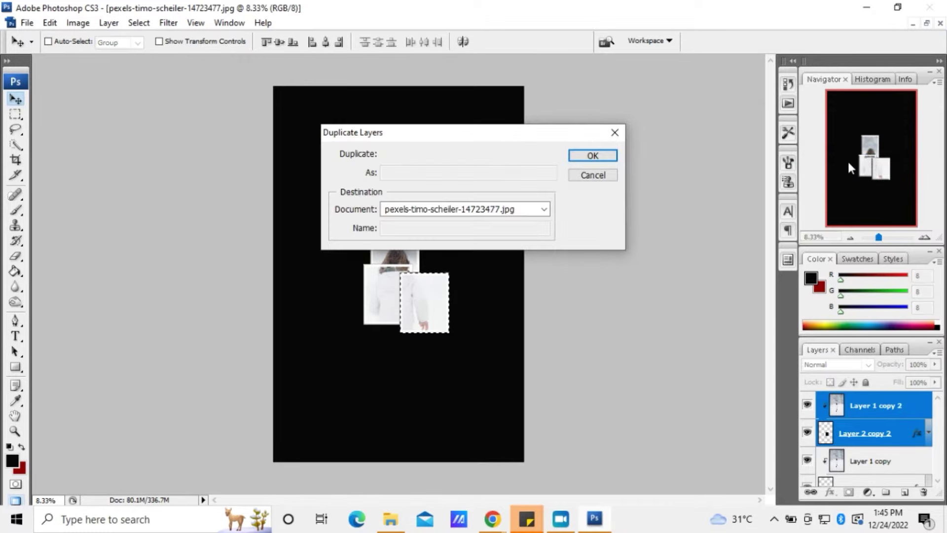
click(610, 156)
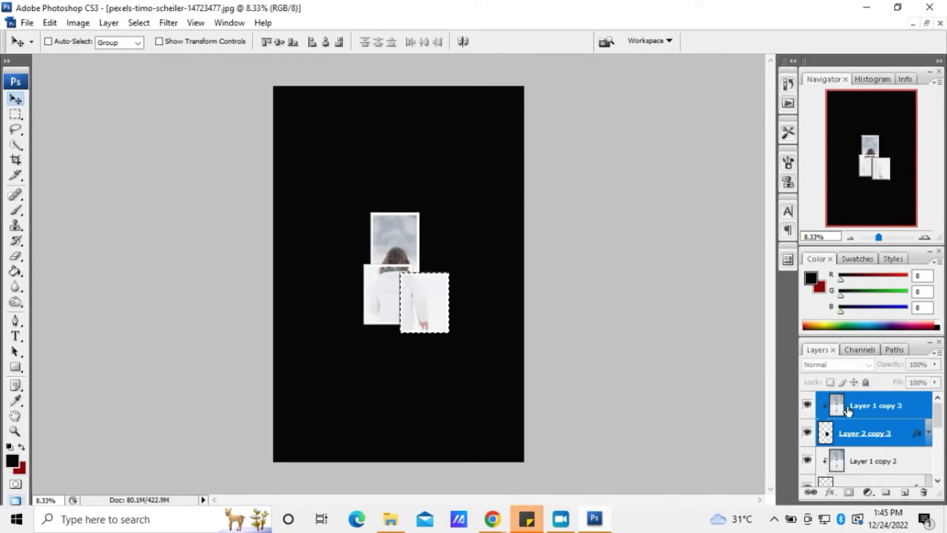
click(829, 434)
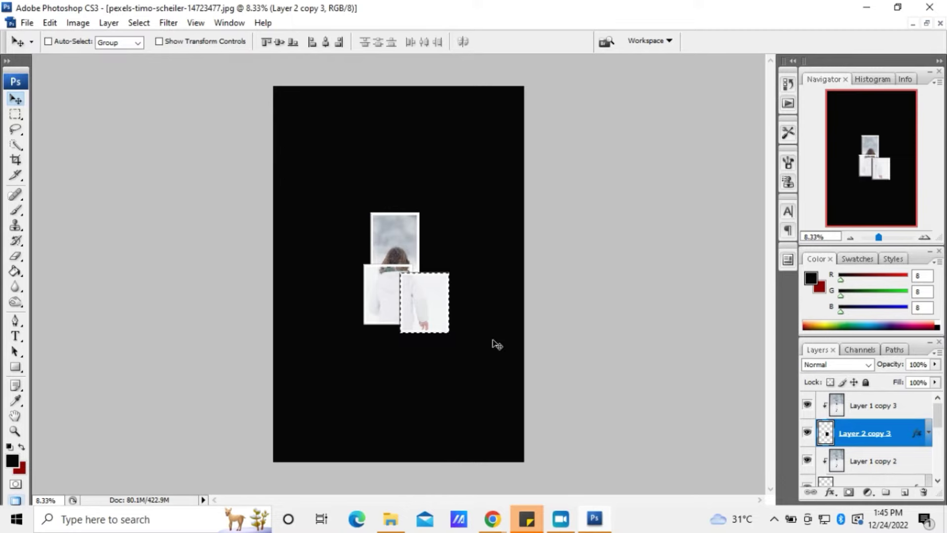
drag(428, 308, 398, 364)
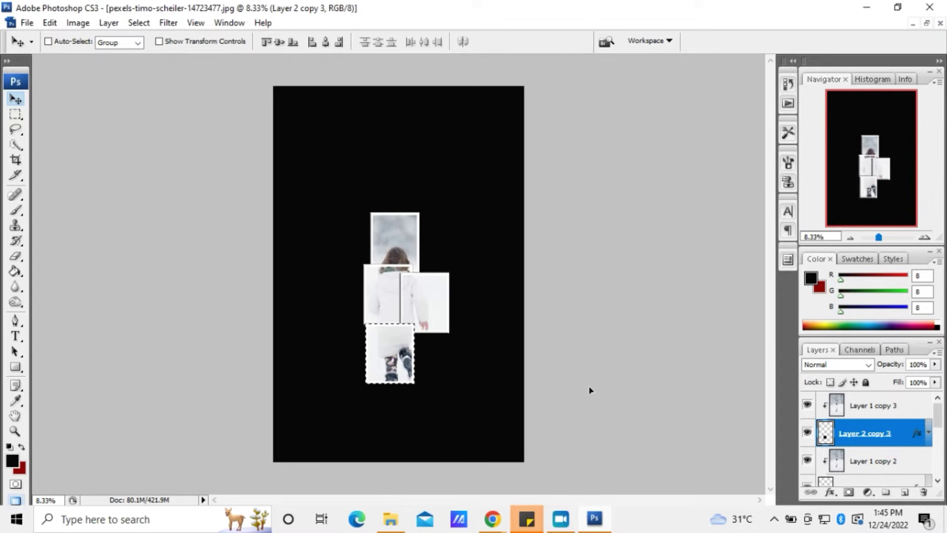
Duplicate Layer 1 copy 3 and Layer 2 copy 3 as a new frame pair
click(853, 412)
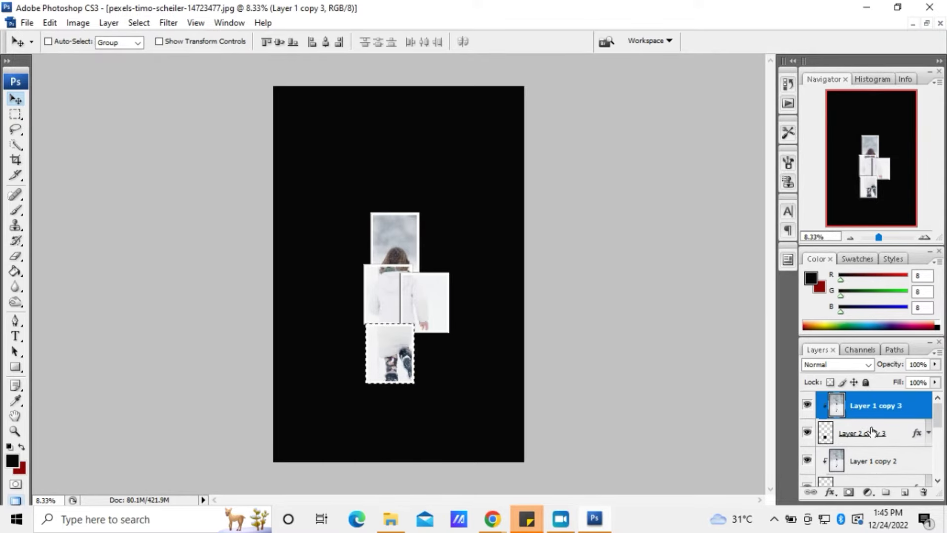
click(888, 434)
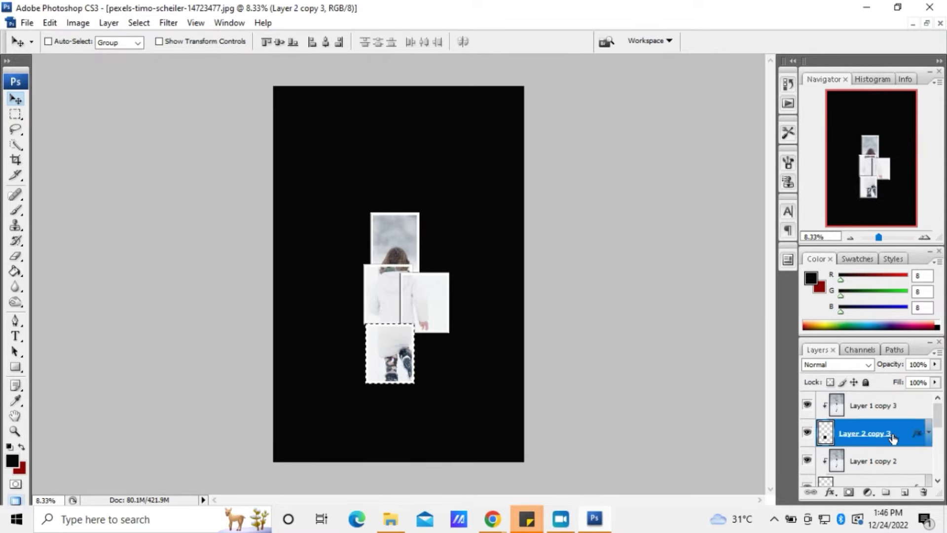
shift+click(883, 408)
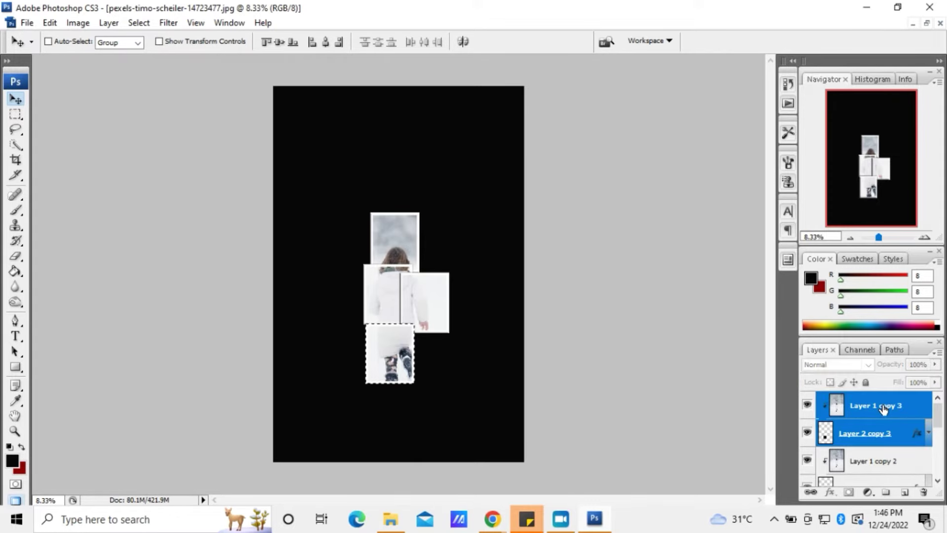
right_click(883, 408)
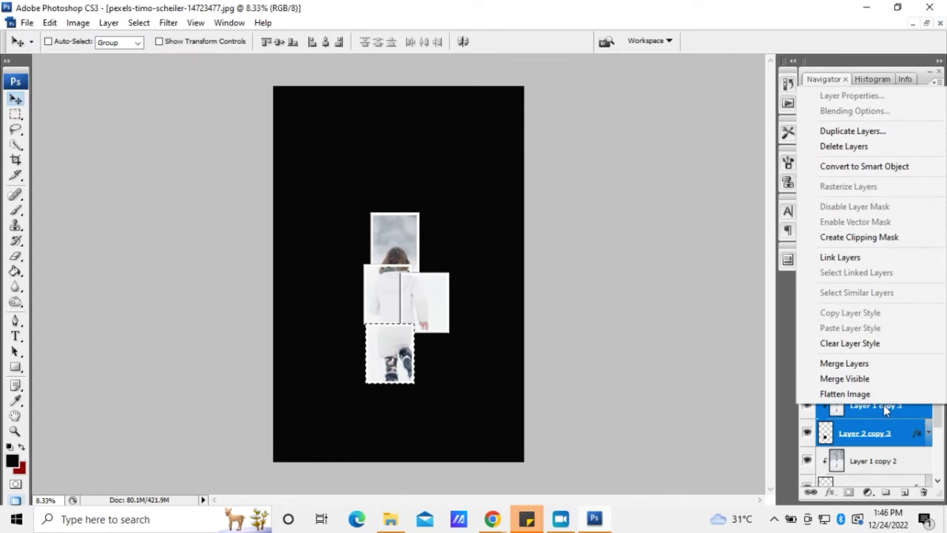
click(838, 132)
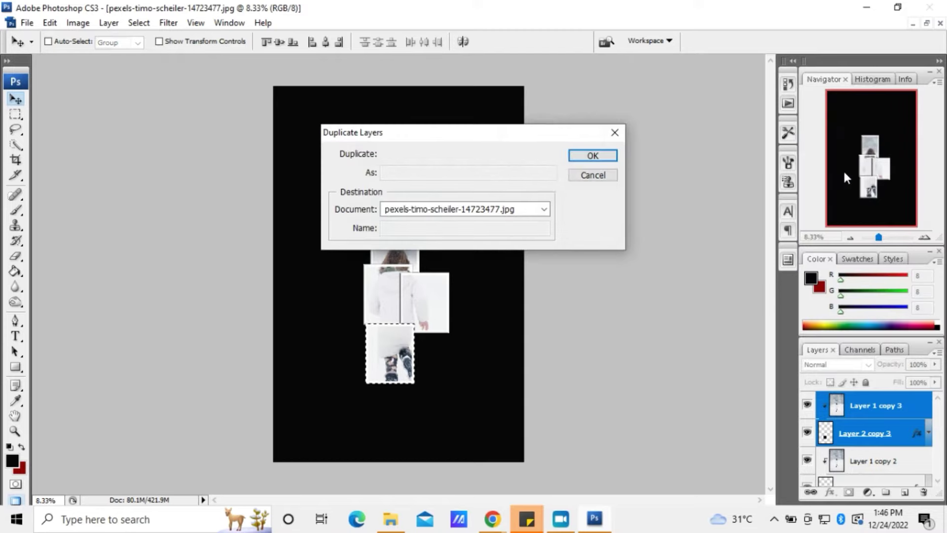
click(592, 156)
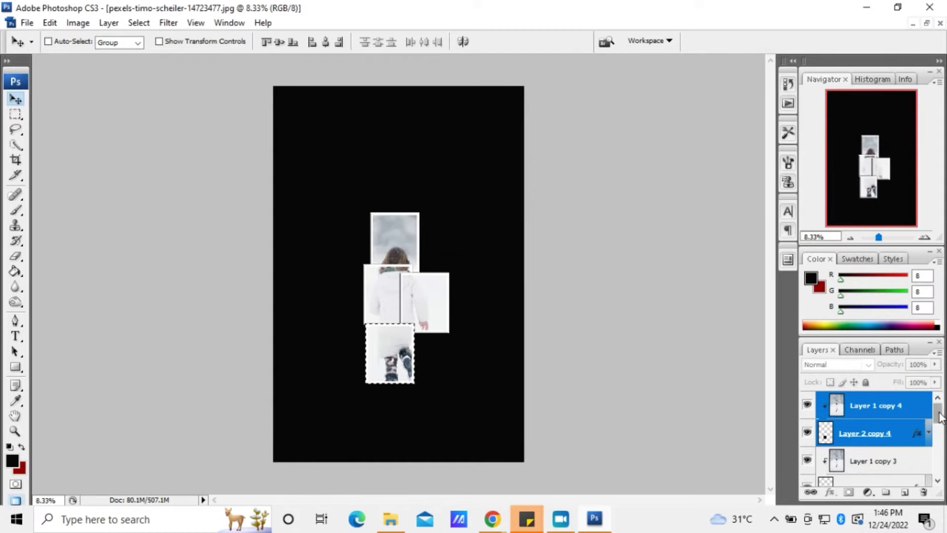
Move Layer 2 copy 4 over the bottom frame's lower right, then select Layer 1 copy 4
click(826, 437)
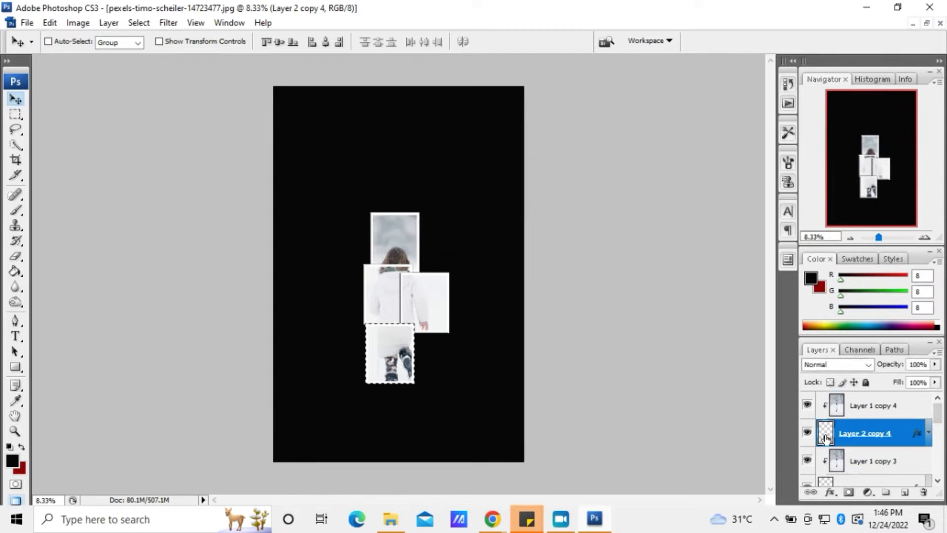
drag(390, 358, 433, 368)
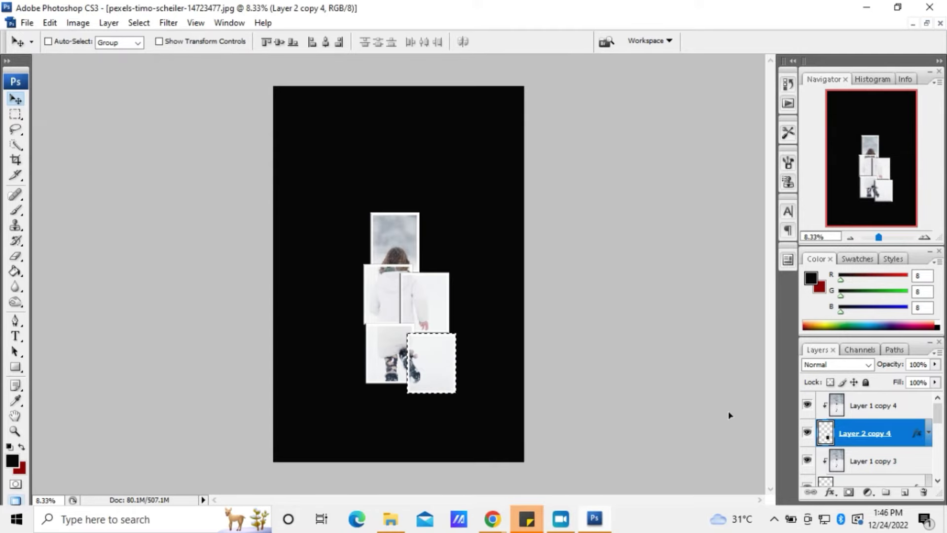
click(836, 408)
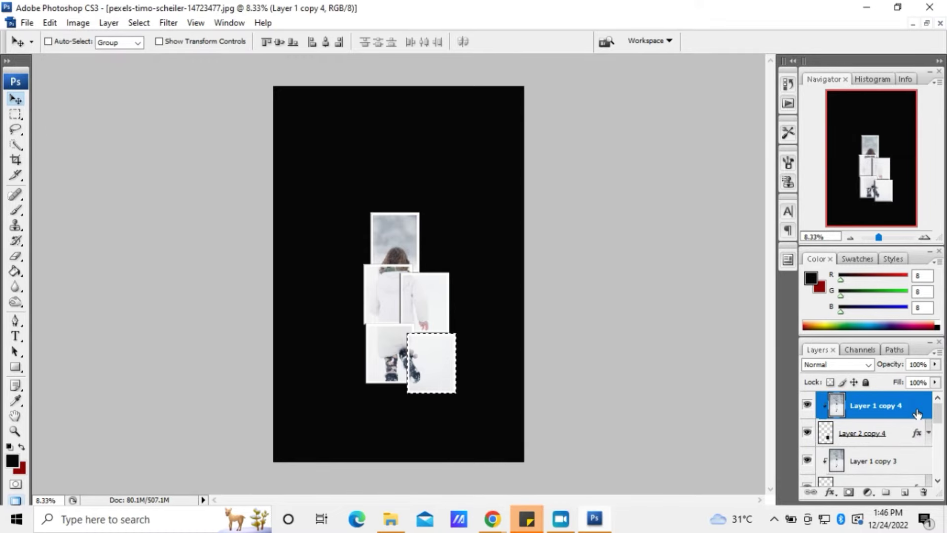
drag(937, 412, 939, 473)
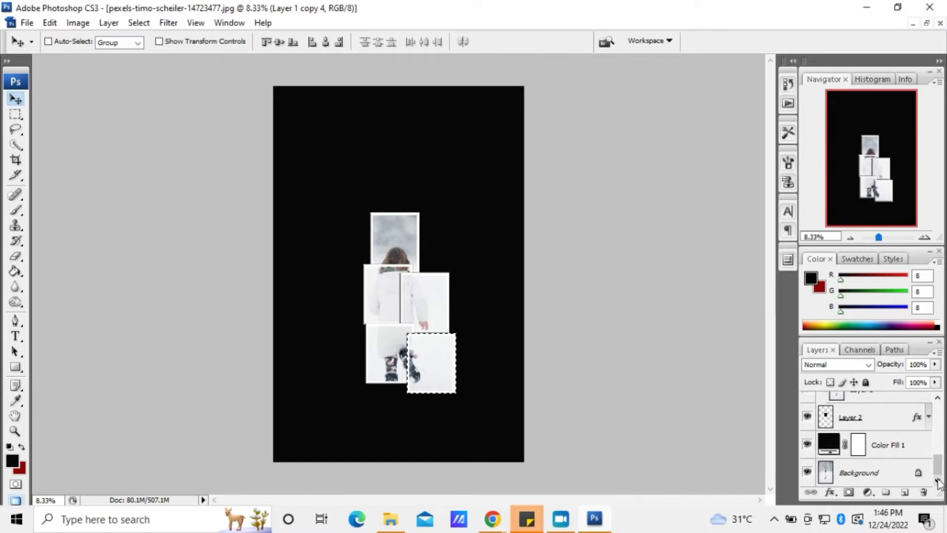
Convert the Background into an ordinary layer named Layer 0 via Layer From Background
click(861, 475)
right_click(861, 476)
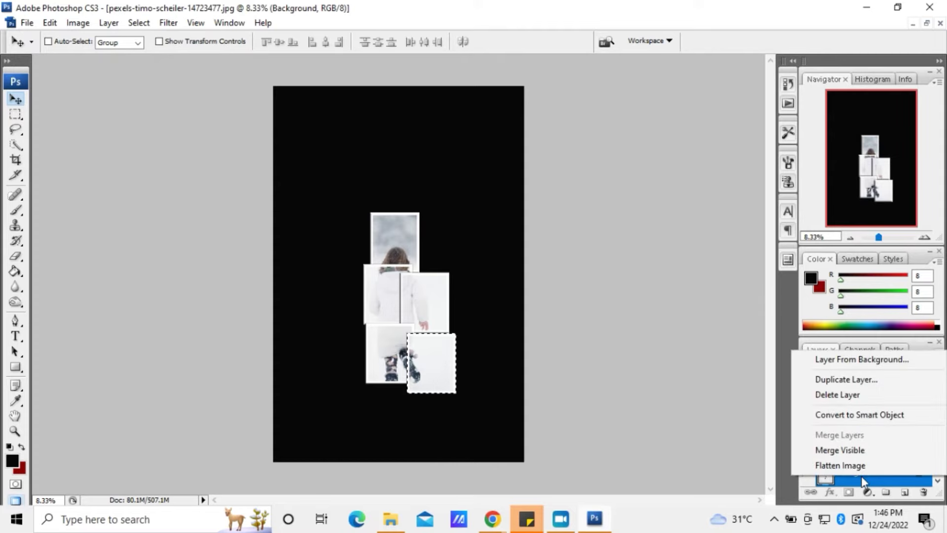
click(860, 360)
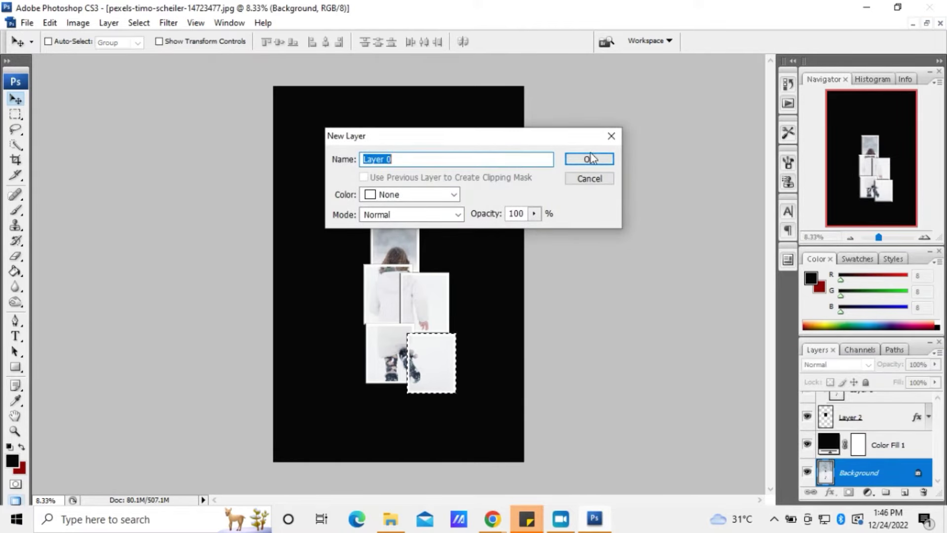
click(590, 158)
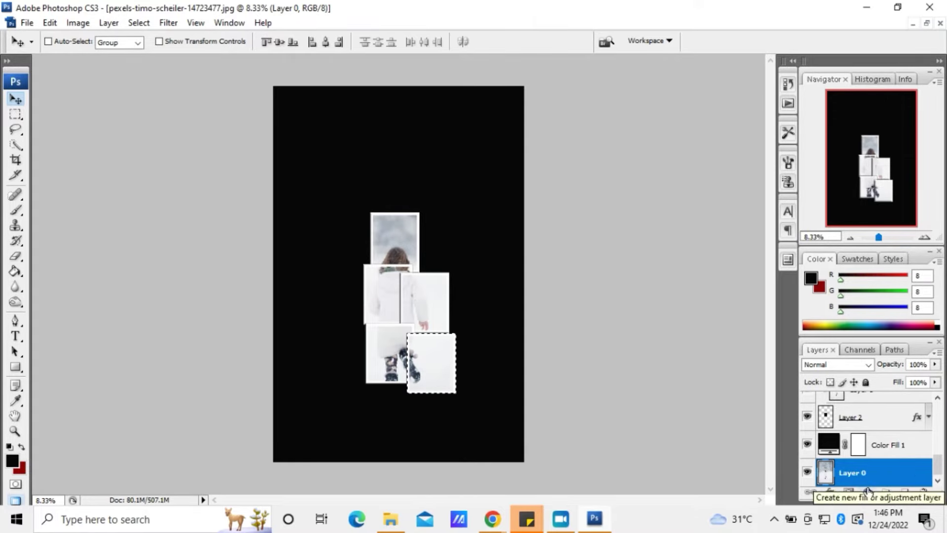
Set the Color Fill 1 layer's blend mode to Overlay so the snow photo shows, then select Layer 0
click(830, 446)
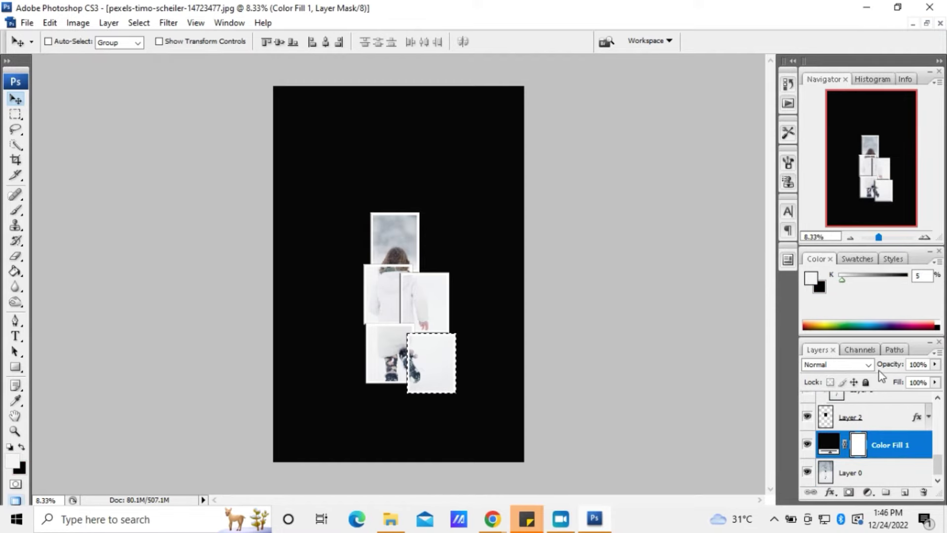
click(861, 366)
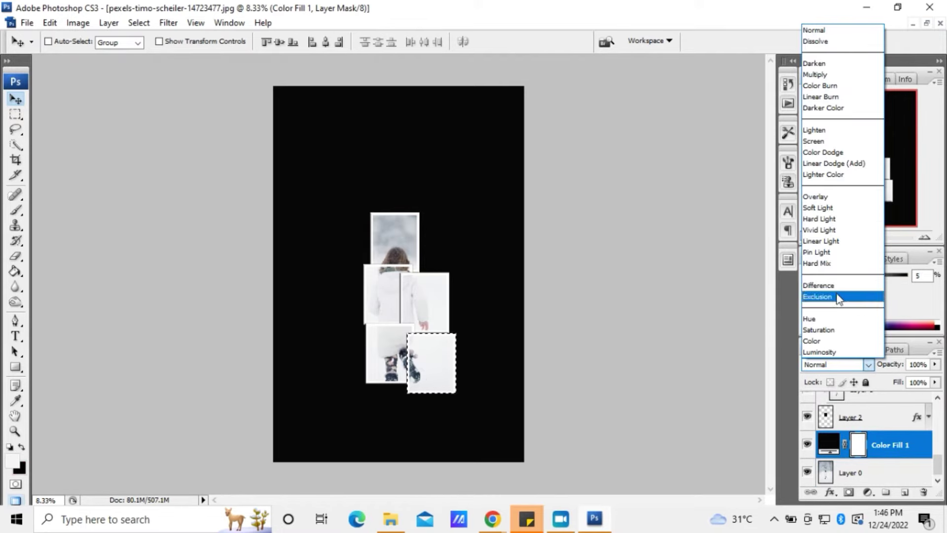
click(838, 197)
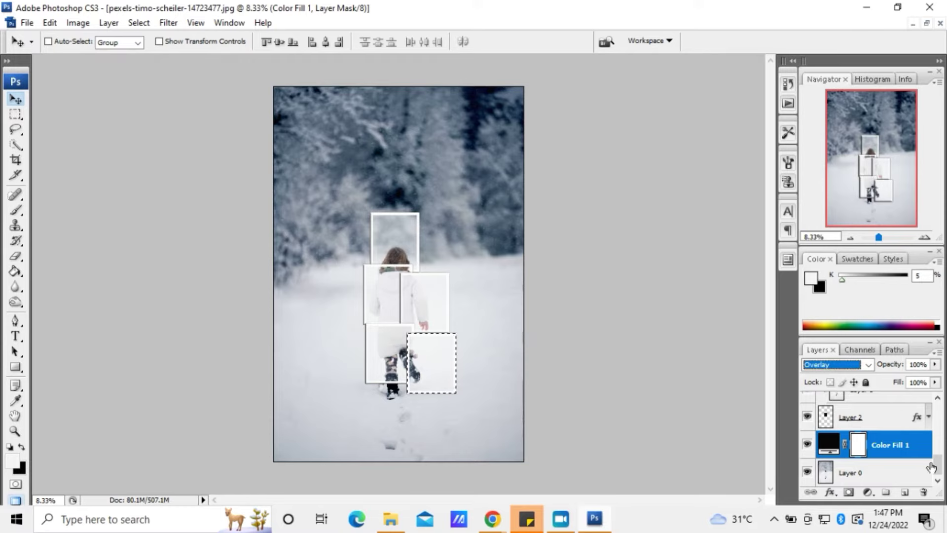
click(858, 475)
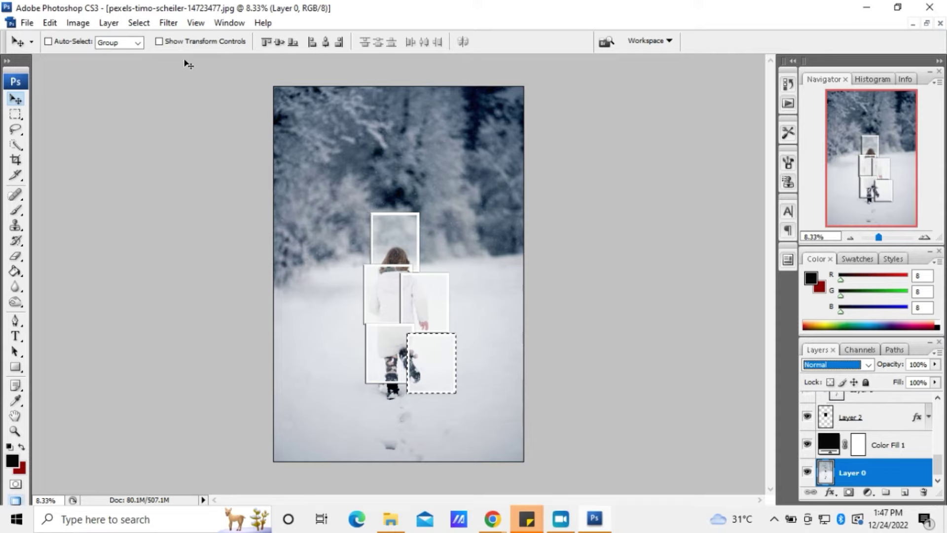
Apply Hue/Saturation to Layer 0 with Hue -32, Saturation -81 and Lightness -54
click(79, 23)
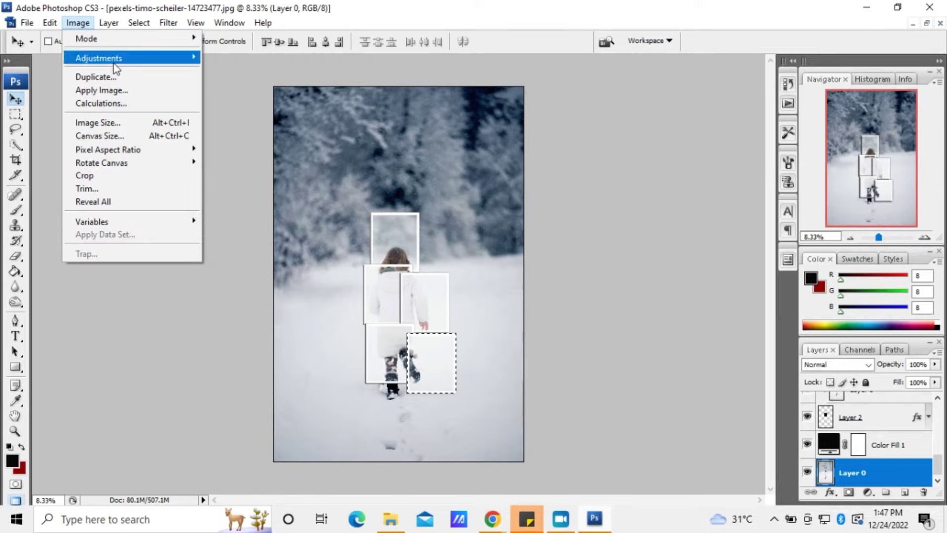
mouse_move(99, 58)
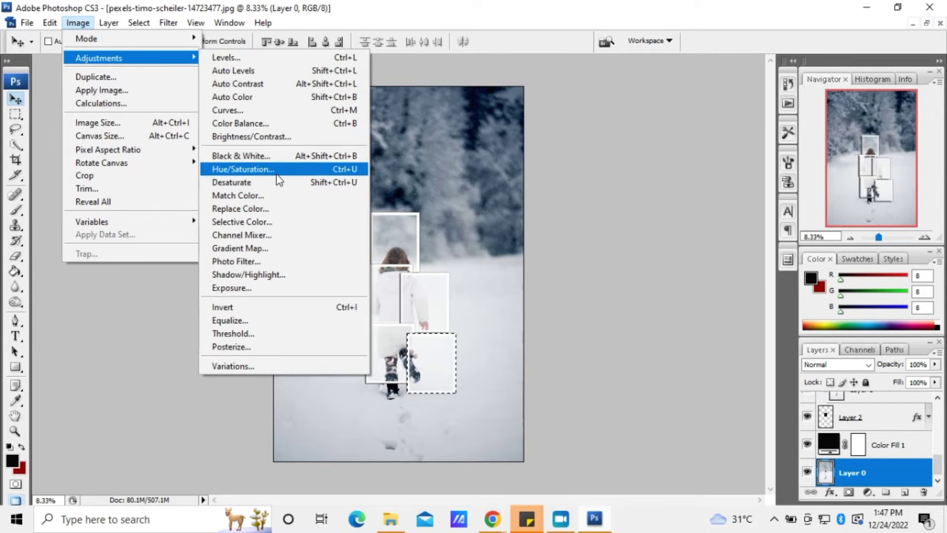
click(296, 173)
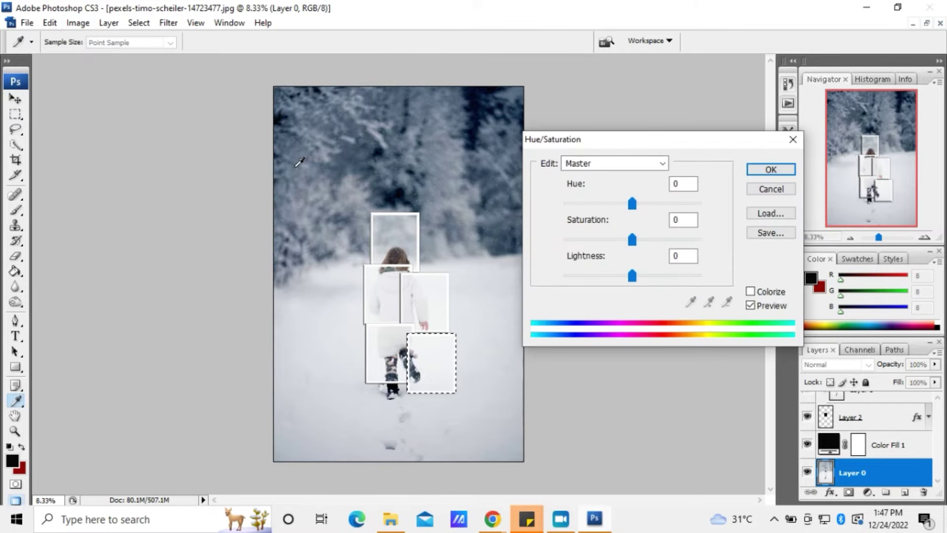
drag(633, 239, 595, 247)
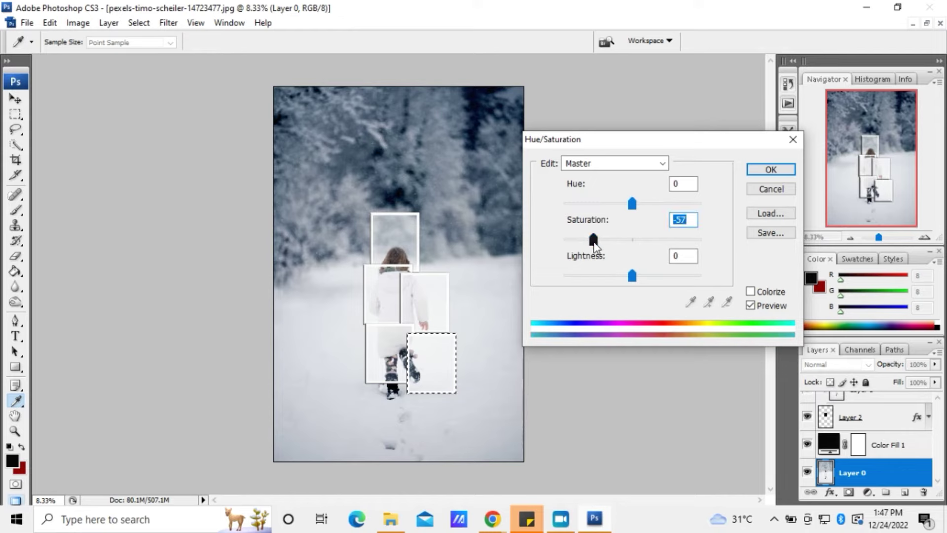
drag(595, 247, 606, 251)
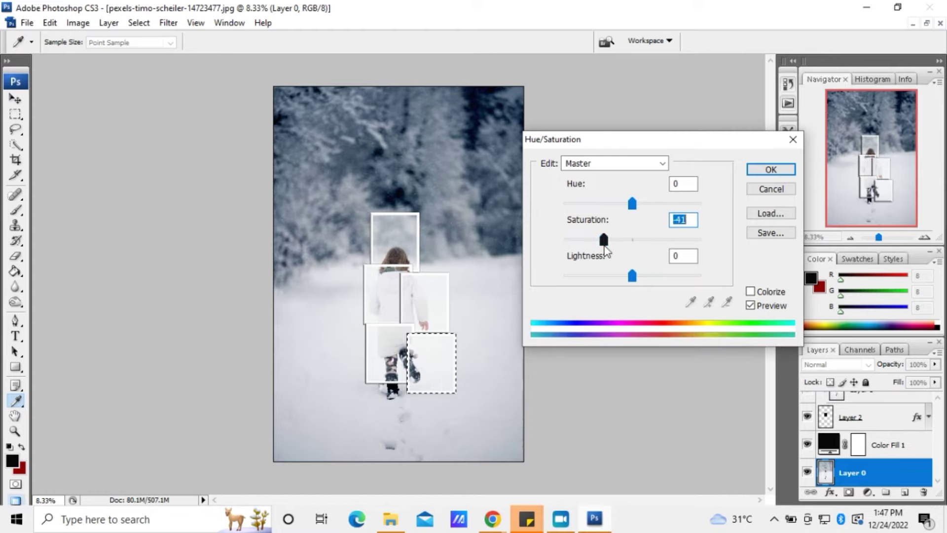
click(632, 280)
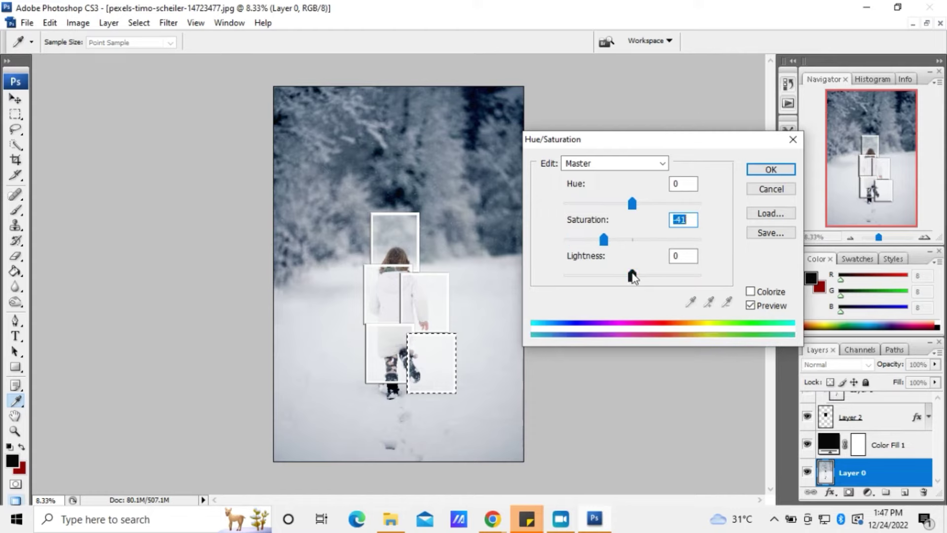
mouse_move(633, 203)
mouse_down()
mouse_move(655, 204)
mouse_move(589, 202)
mouse_move(612, 203)
mouse_up()
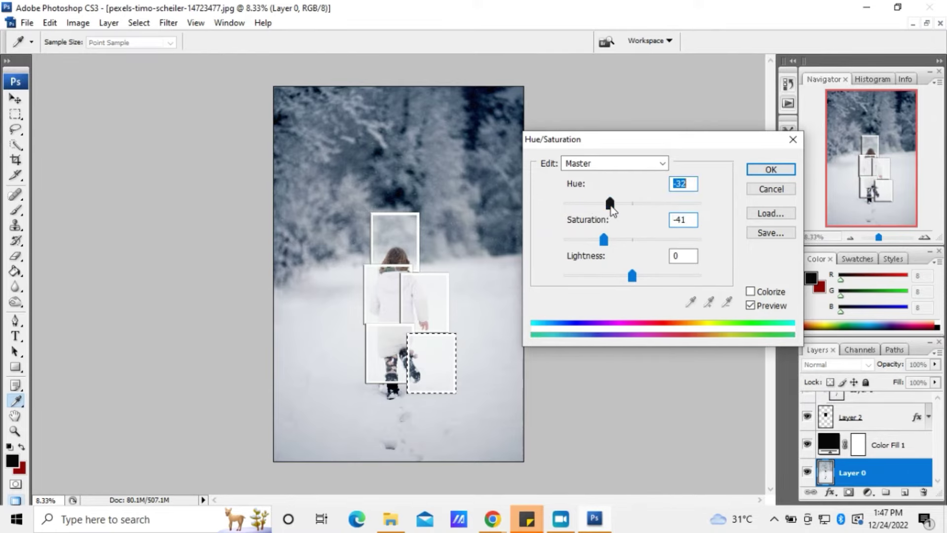
mouse_move(603, 240)
mouse_down()
mouse_move(562, 244)
mouse_move(574, 243)
mouse_up()
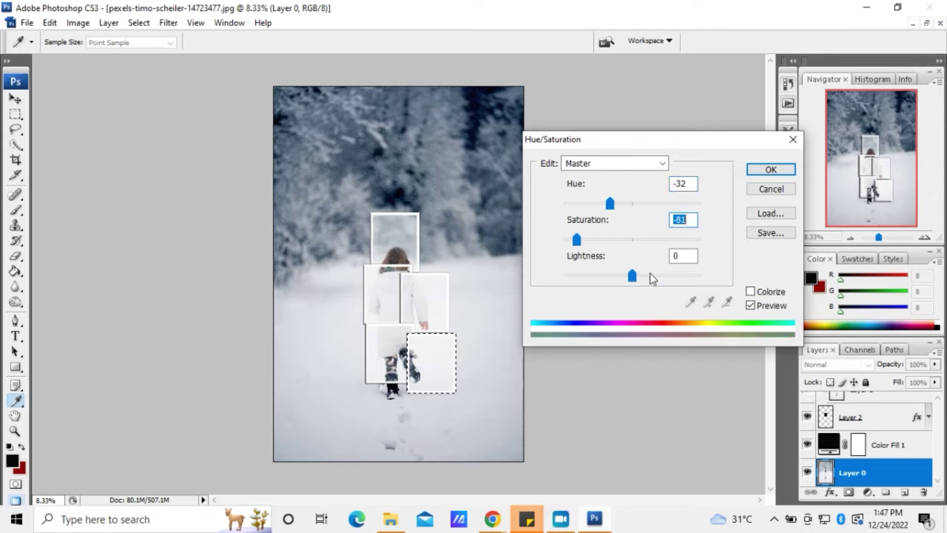
mouse_move(632, 277)
mouse_down()
mouse_move(571, 280)
mouse_move(586, 286)
mouse_up()
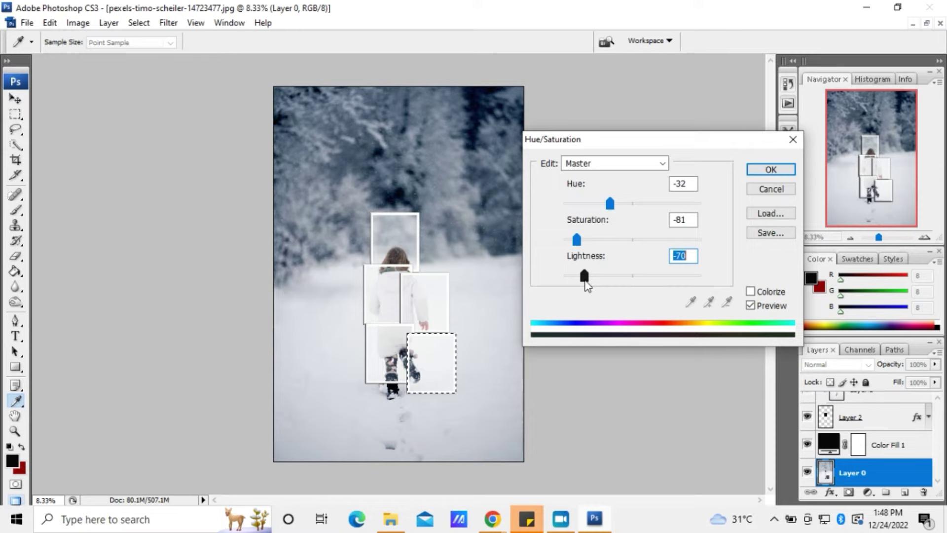
drag(585, 279, 597, 284)
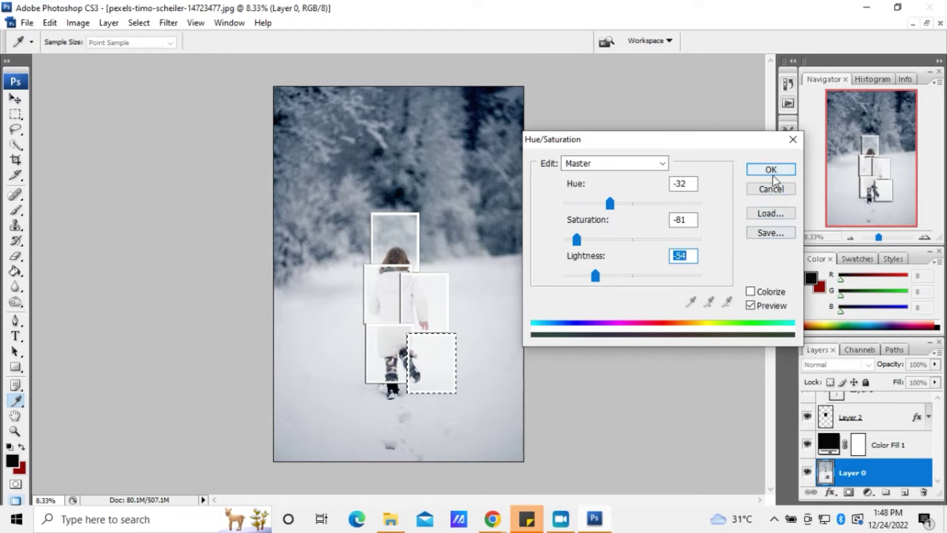
click(793, 139)
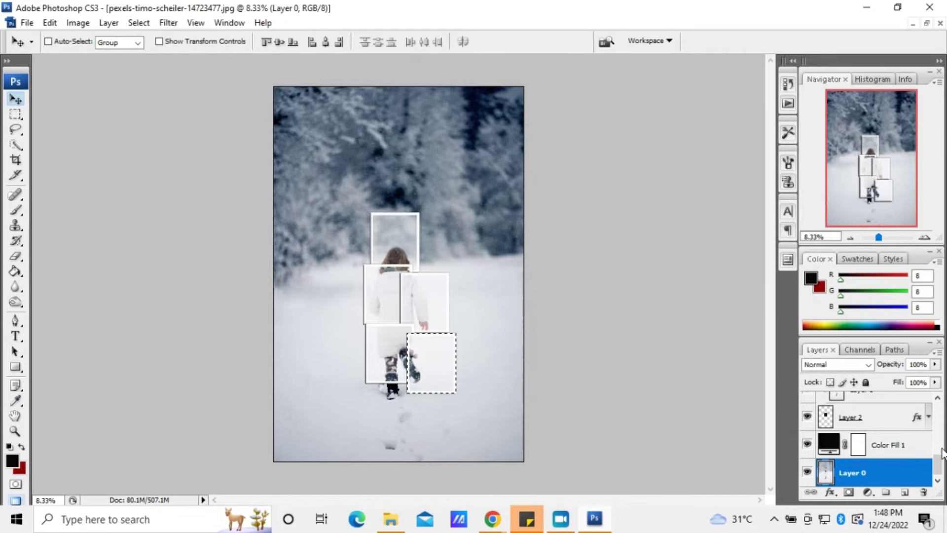
Clear the selection around the lower-right frame and make Layer 0 the active layer
drag(939, 466, 942, 390)
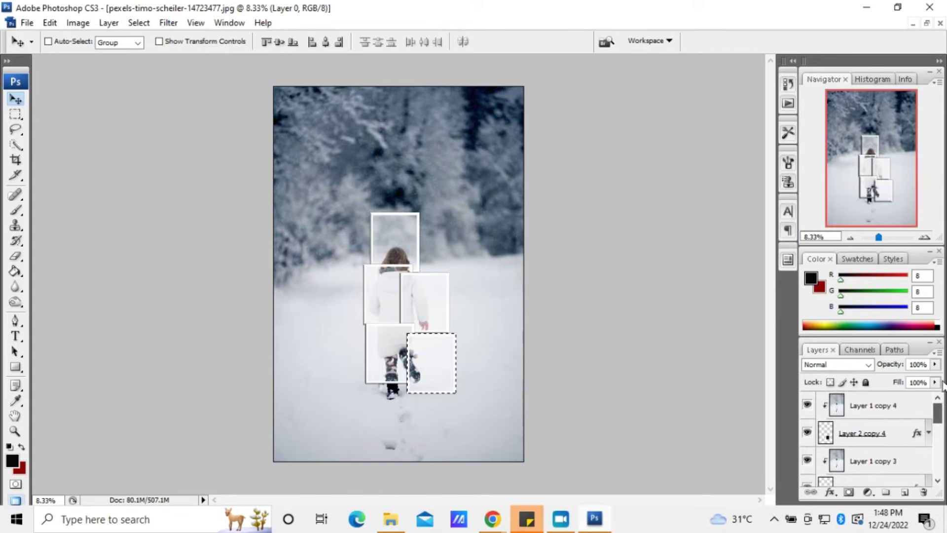
click(874, 406)
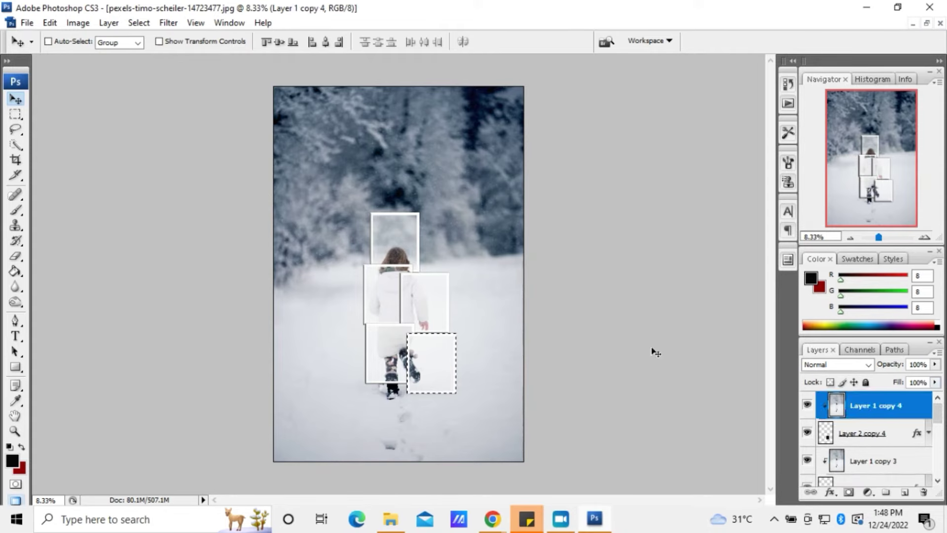
key(ctrl+d)
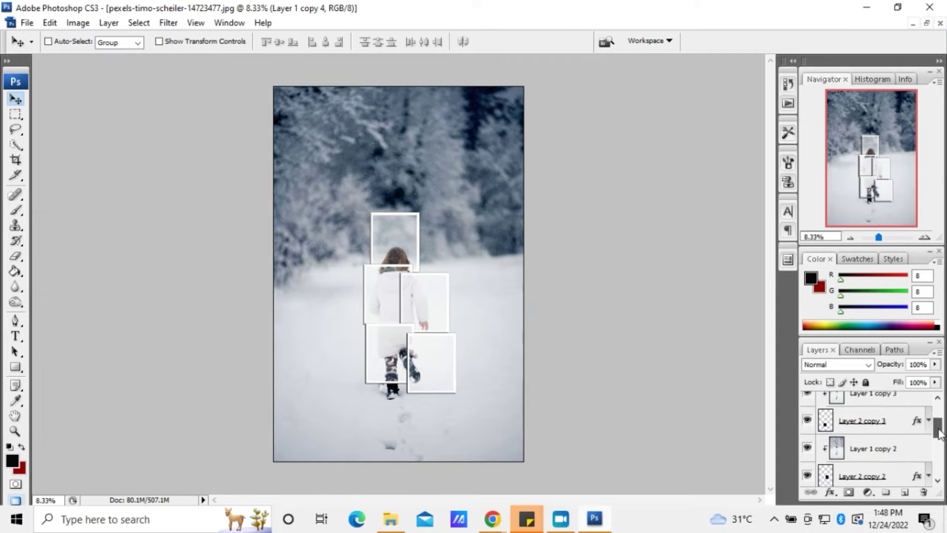
drag(940, 419, 940, 480)
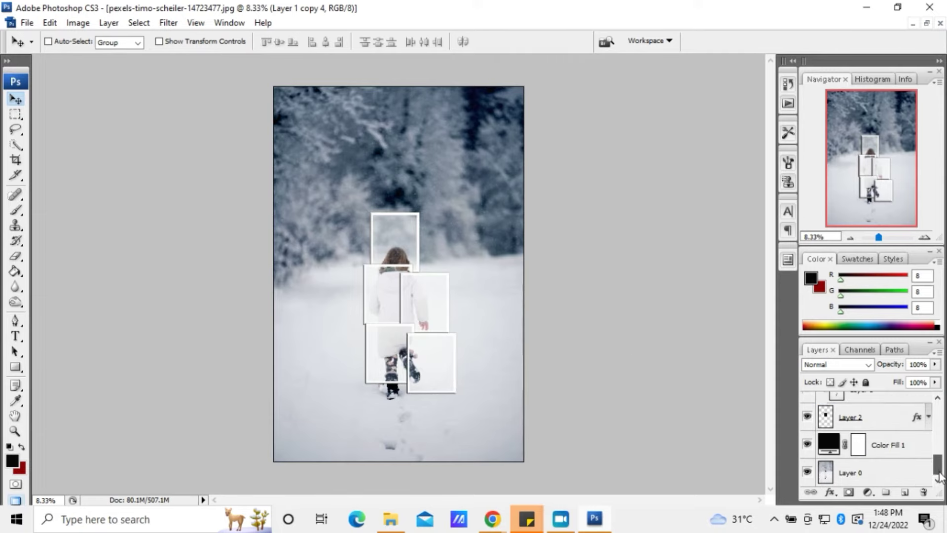
click(861, 476)
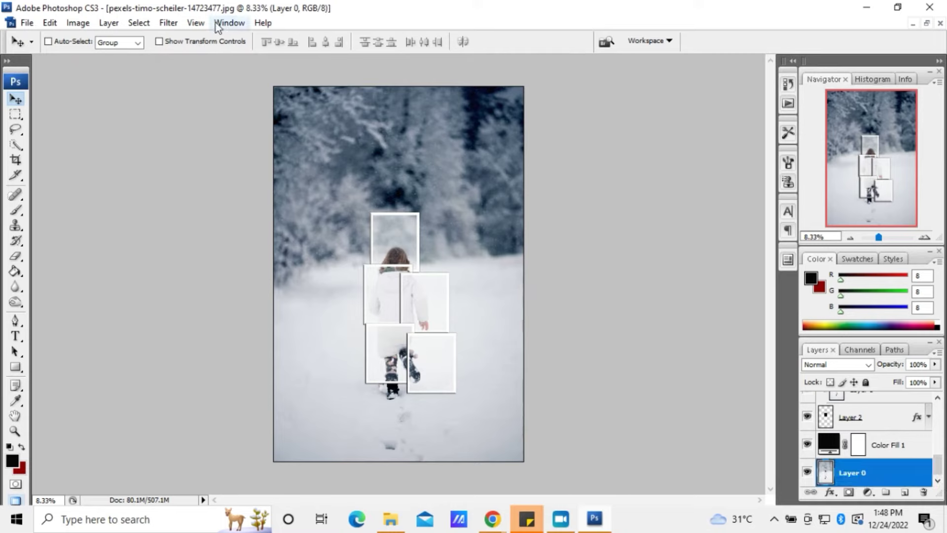
Apply Hue/Saturation to Layer 0 with Saturation -77 and Lightness -13
click(79, 24)
mouse_move(99, 58)
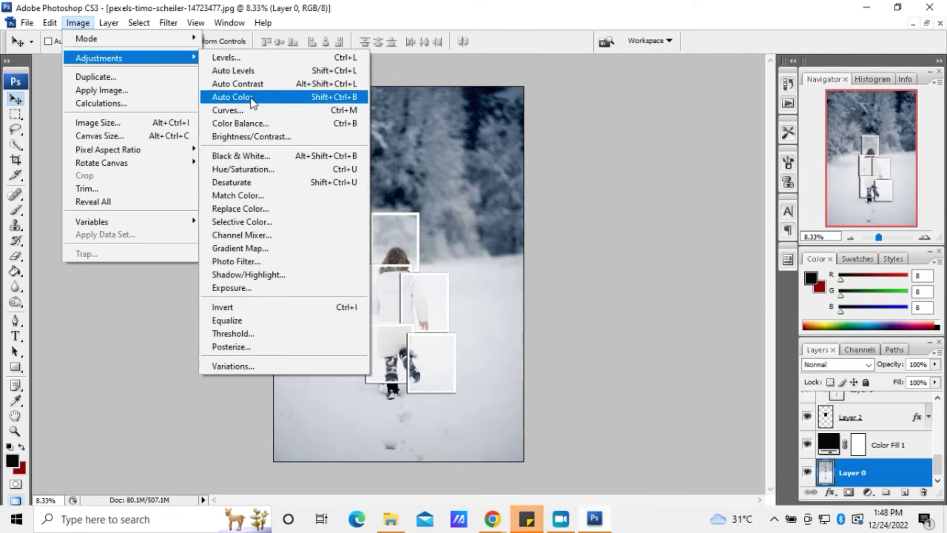
click(312, 170)
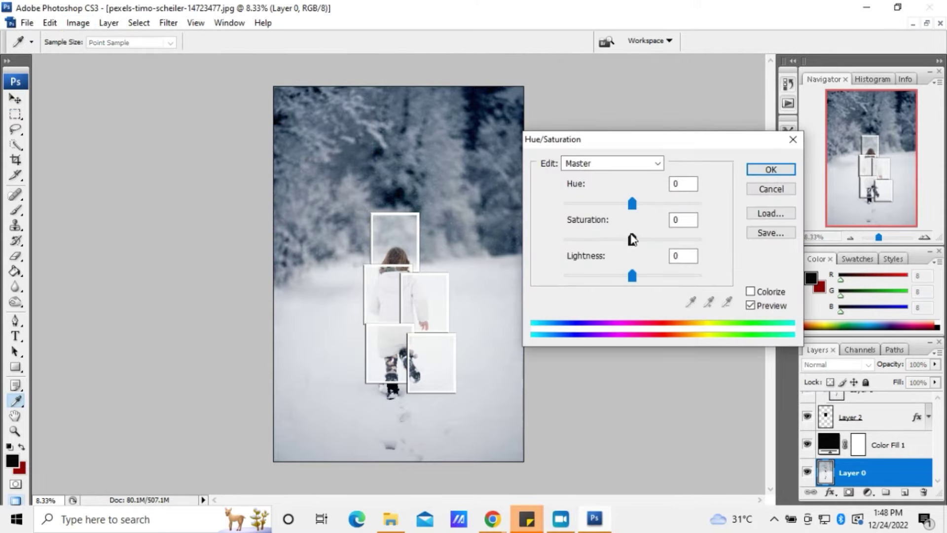
drag(632, 239, 579, 240)
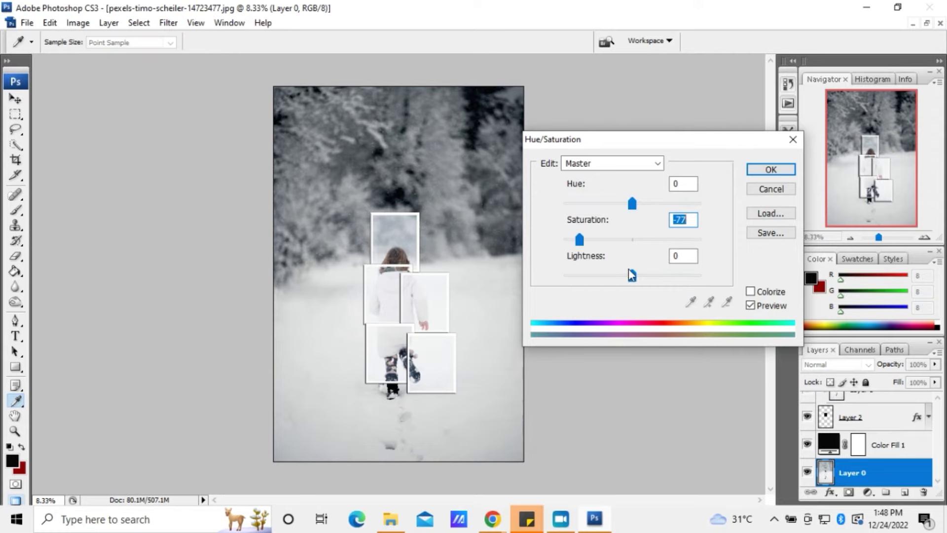
mouse_move(631, 275)
mouse_down()
mouse_move(604, 276)
mouse_move(624, 279)
mouse_up()
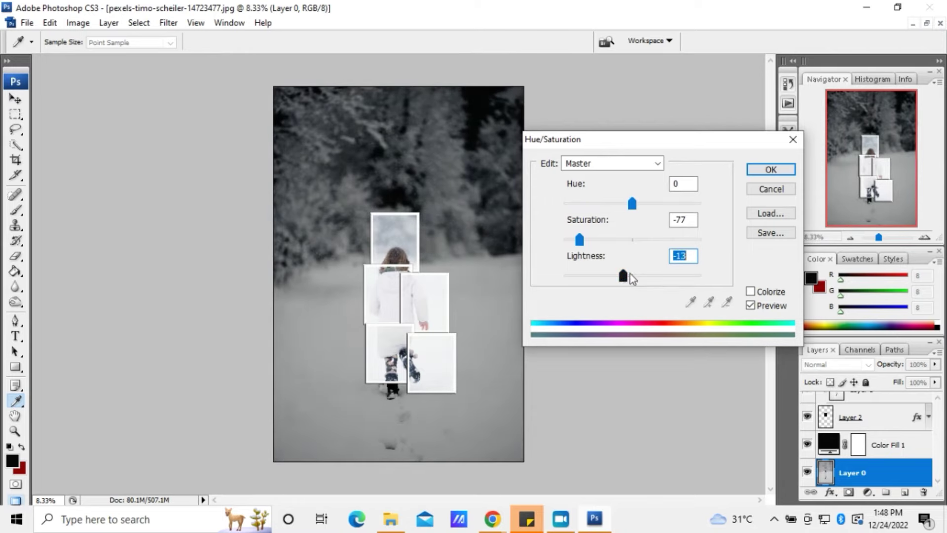
click(771, 171)
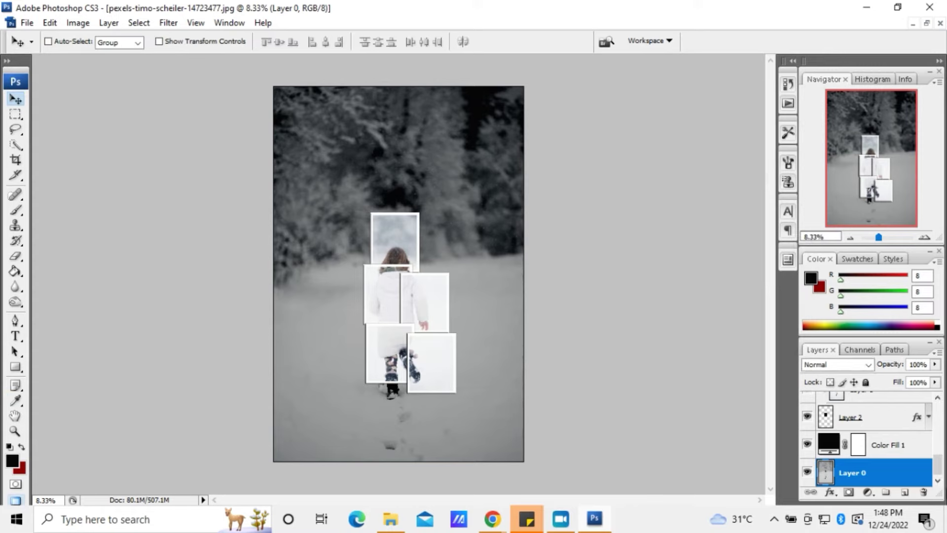
Duplicate Layer 1 copy 4 and Layer 2 copy 4 together as a new frame pair
drag(927, 471, 940, 397)
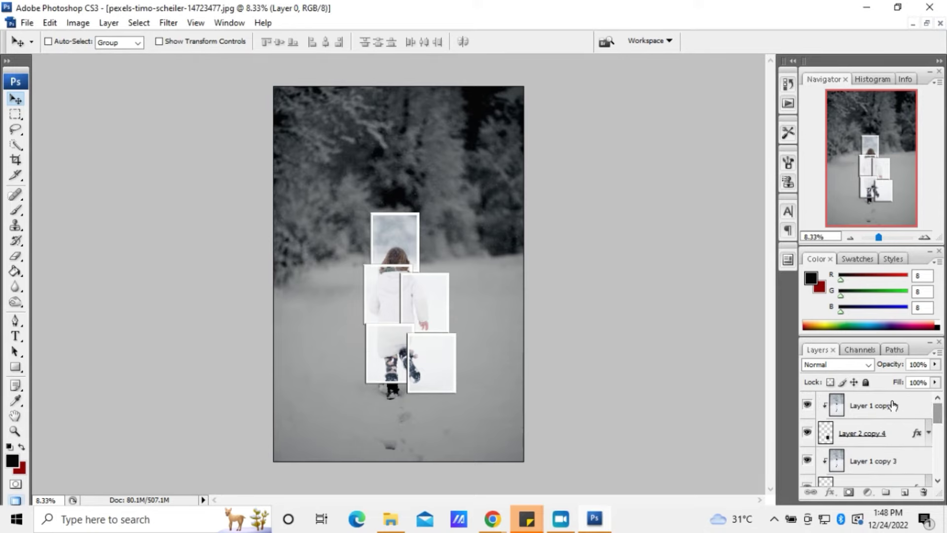
click(881, 405)
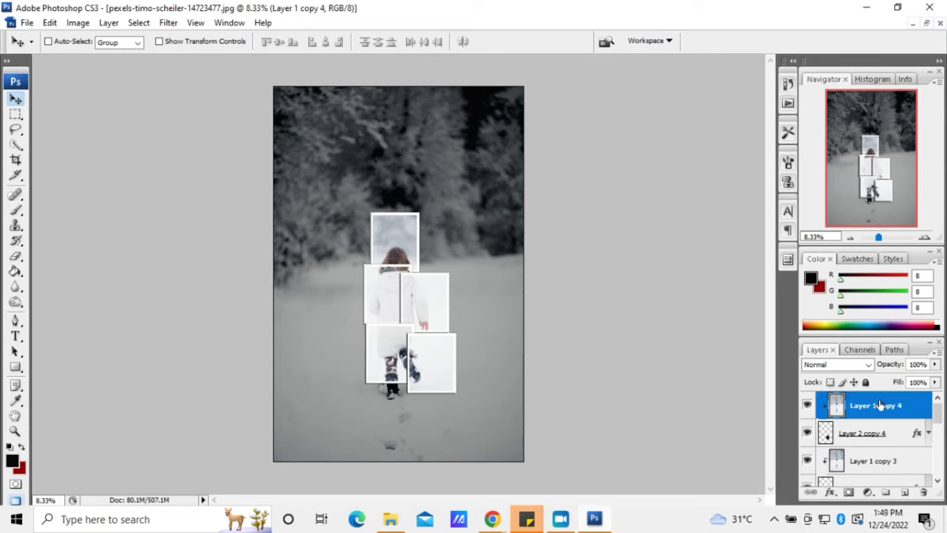
shift+click(897, 442)
right_click(897, 442)
click(596, 155)
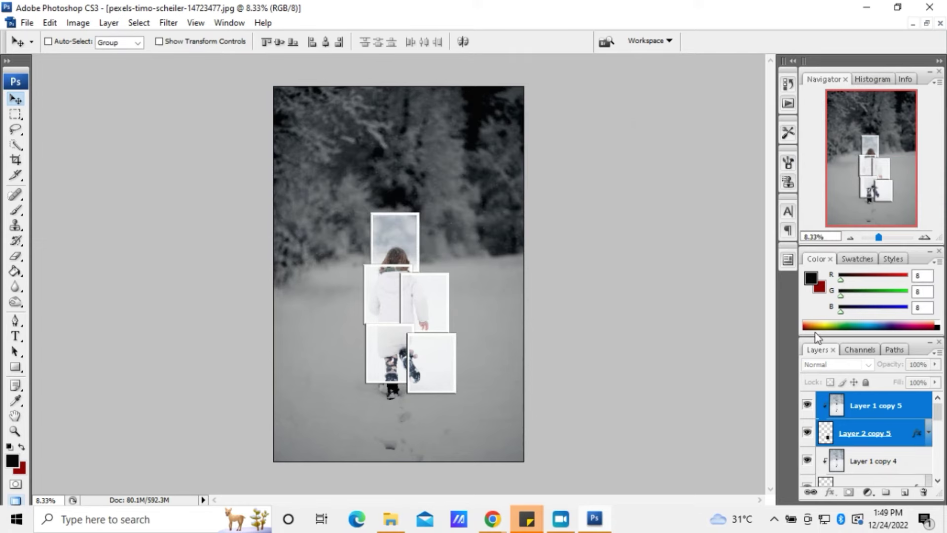
Move the duplicated frame, Layer 2 copy 5, down-left below the lower pair of frames
click(833, 433)
drag(429, 363, 399, 408)
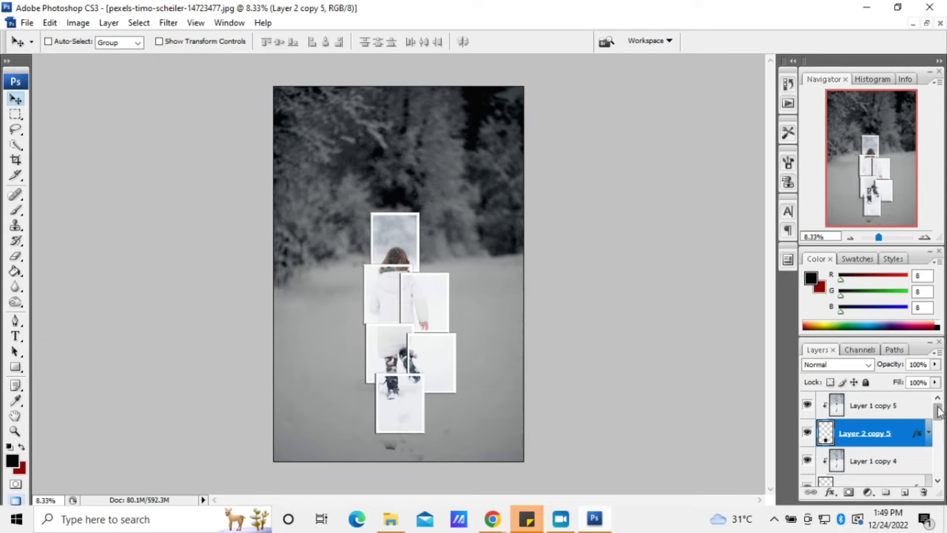
mouse_move(937, 411)
mouse_down()
mouse_move(937, 459)
mouse_move(938, 411)
mouse_up()
drag(937, 411, 938, 468)
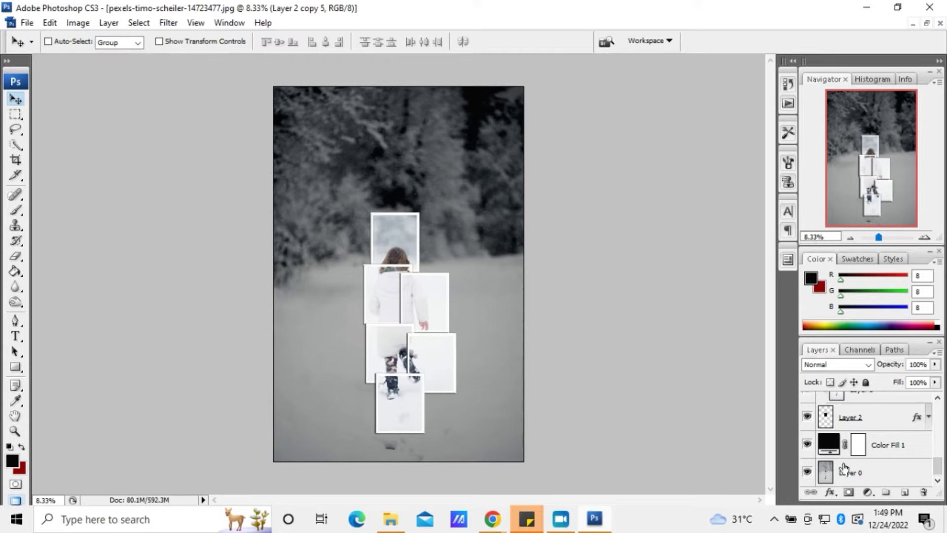
click(858, 442)
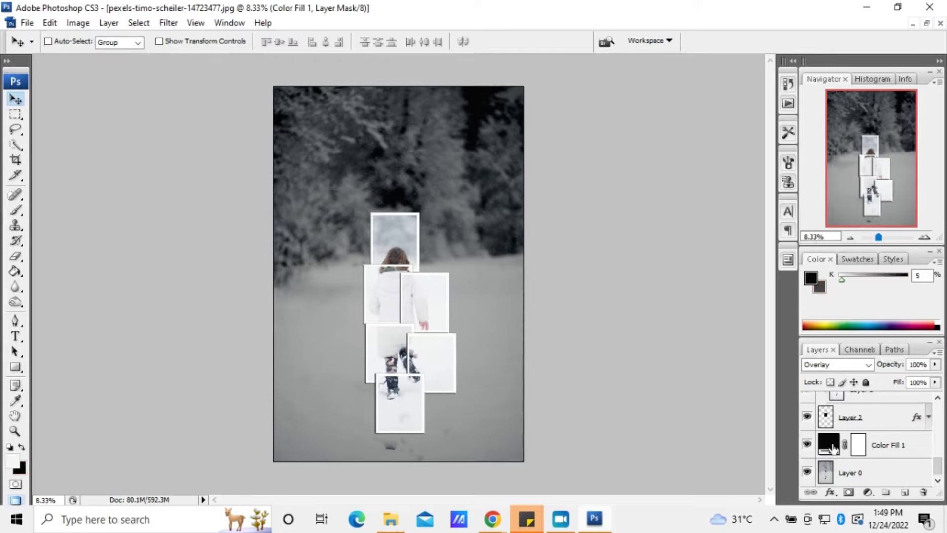
click(868, 365)
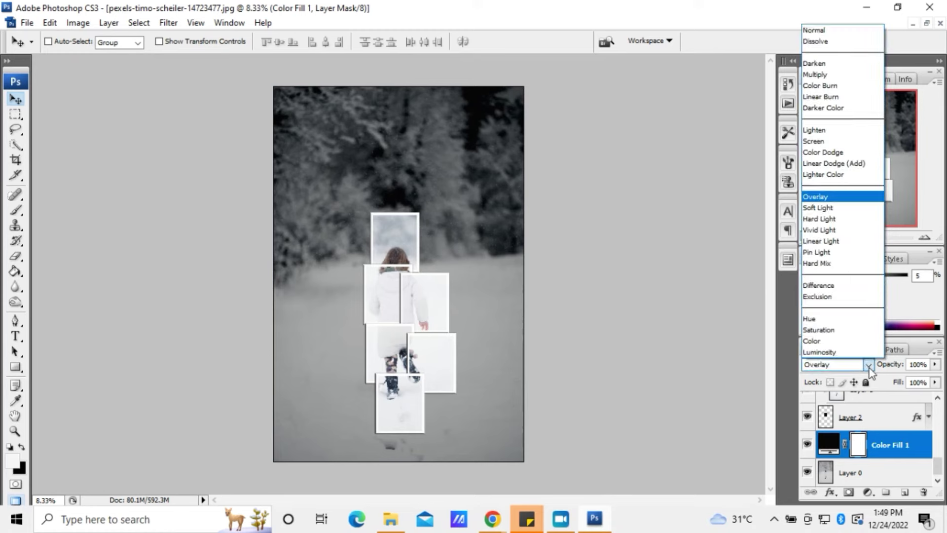
click(836, 30)
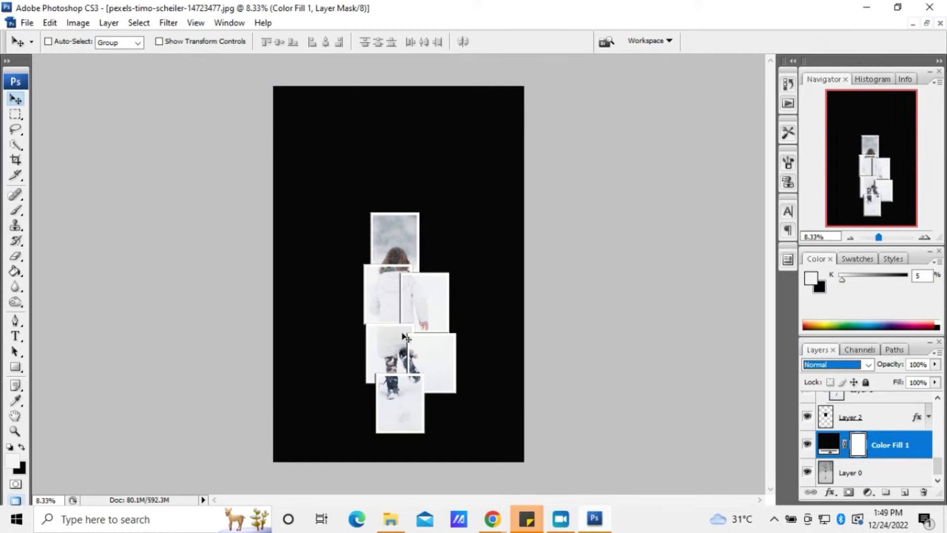
click(869, 365)
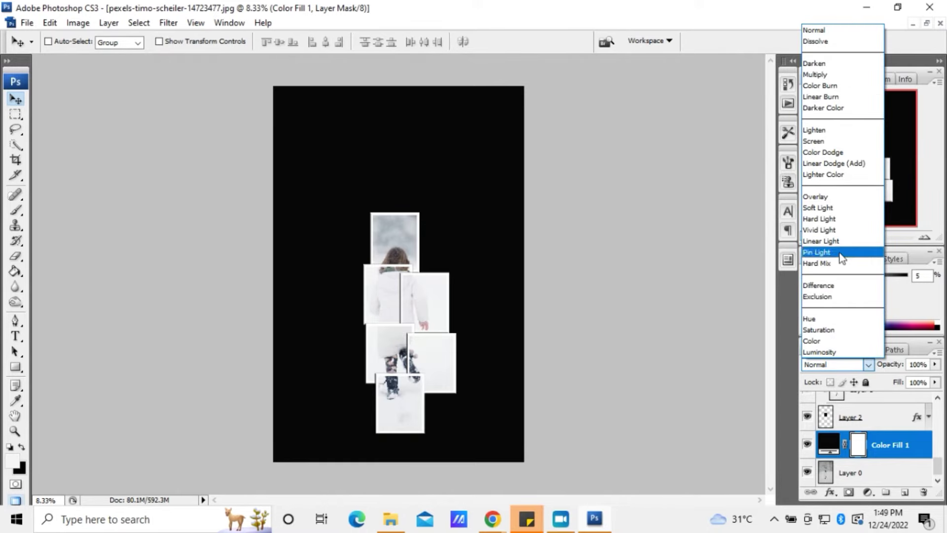
click(826, 197)
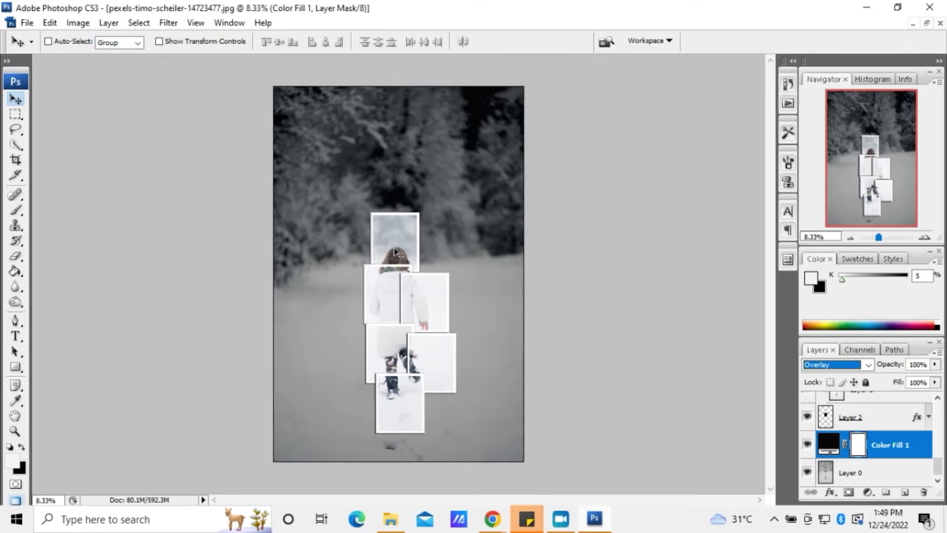
right_click(842, 478)
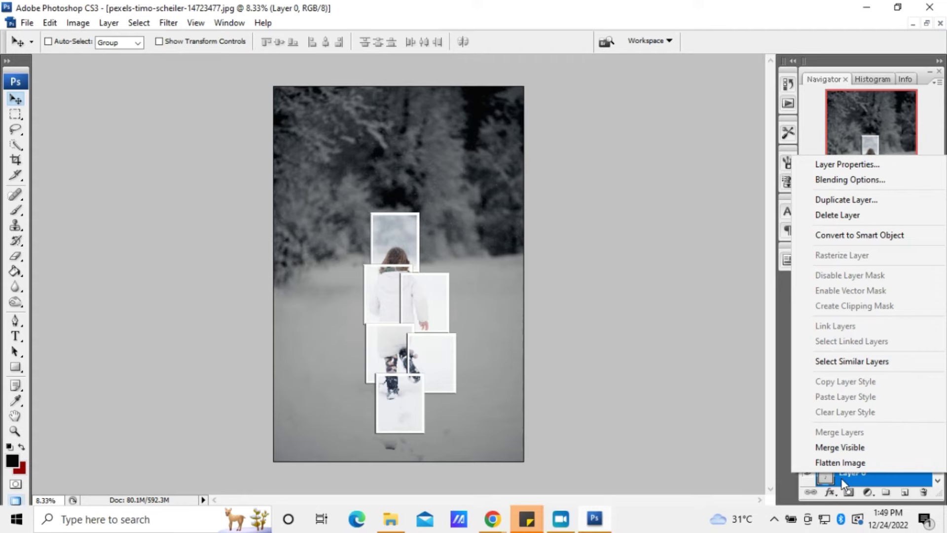
click(735, 466)
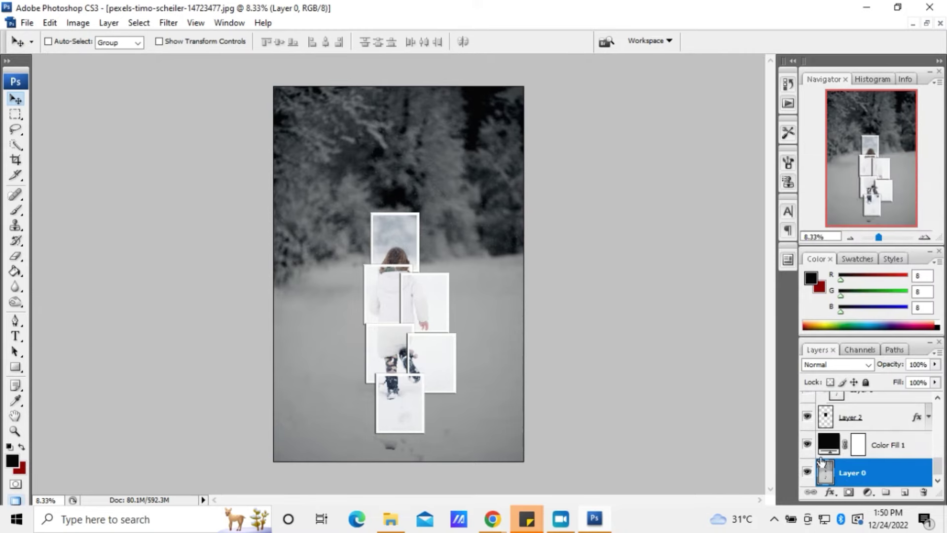
right_click(846, 474)
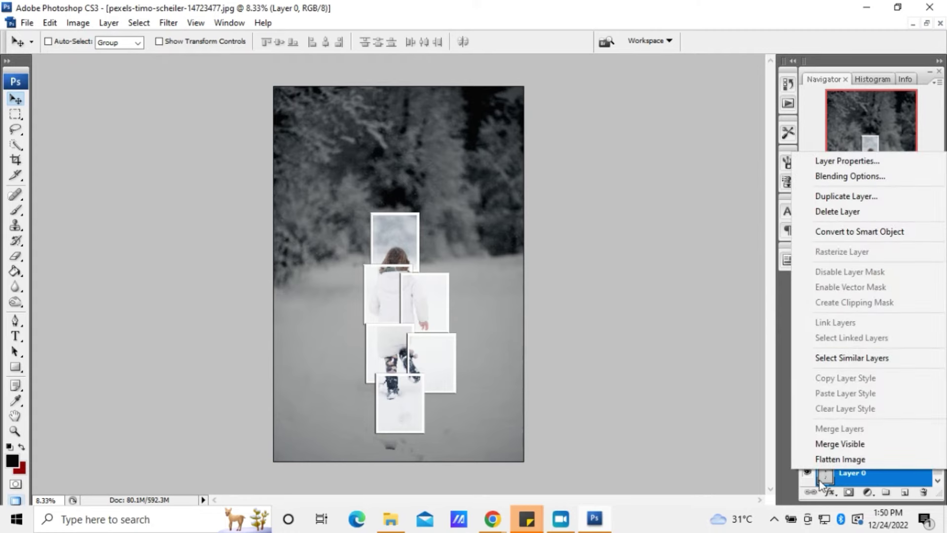
click(787, 478)
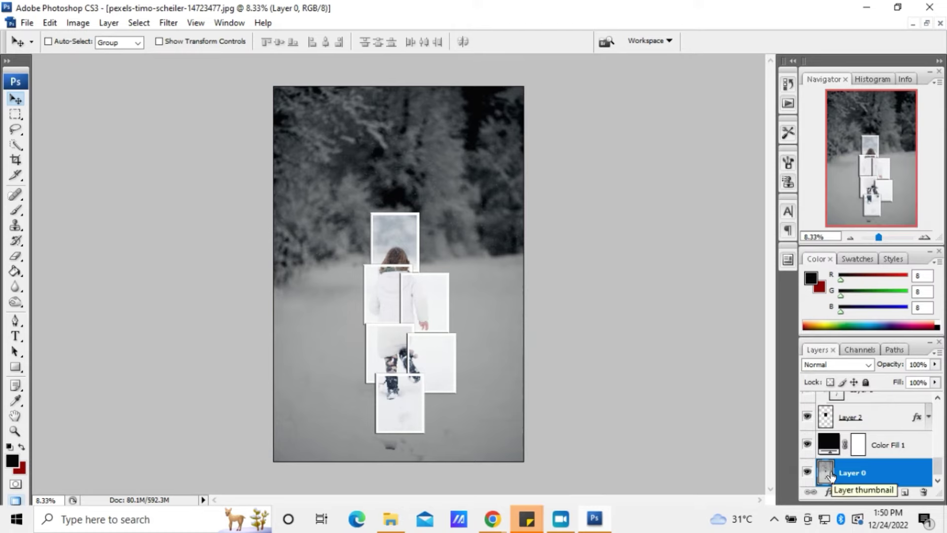
Apply another Hue/Saturation to Layer 0 with Hue +15, Saturation -24 and Lightness -8
click(73, 25)
mouse_move(99, 58)
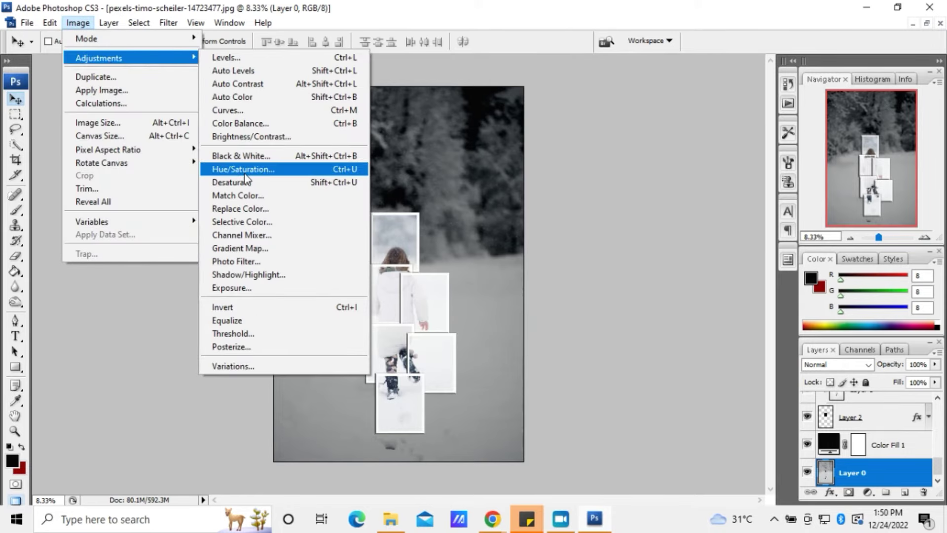
click(244, 171)
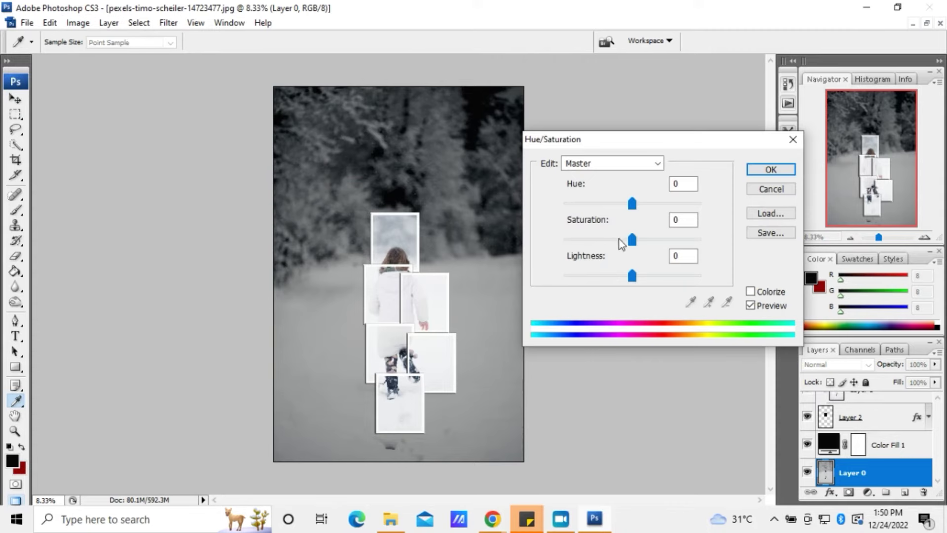
mouse_move(632, 241)
mouse_down()
mouse_move(618, 248)
mouse_move(619, 278)
mouse_up()
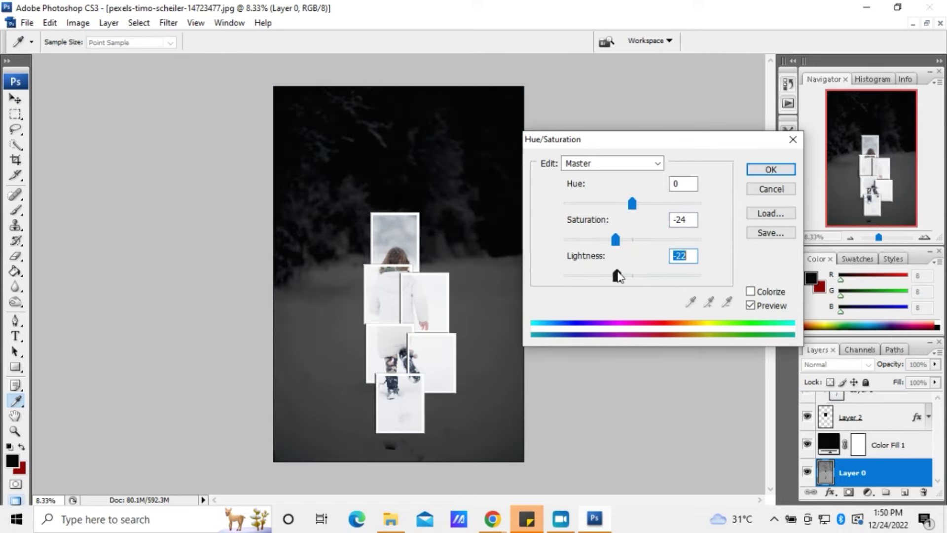
click(618, 279)
drag(619, 283, 627, 283)
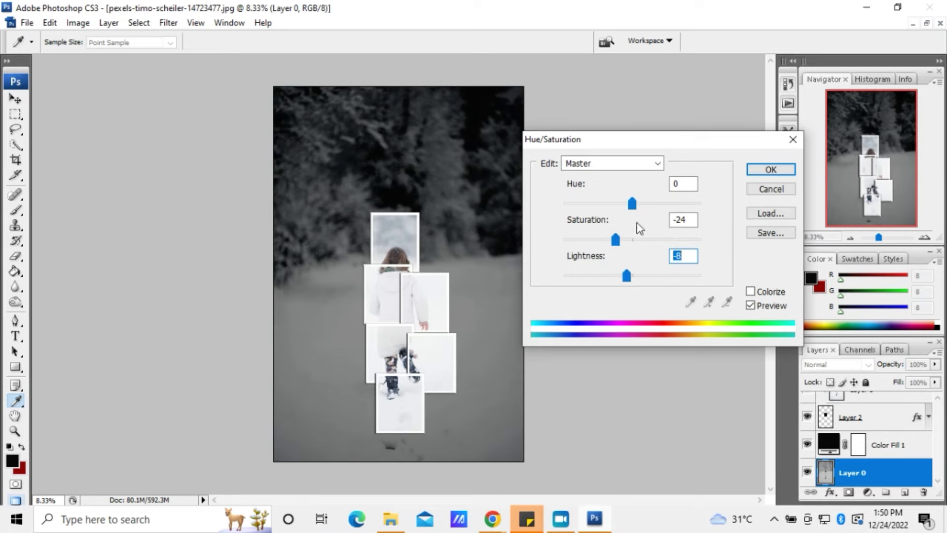
mouse_move(632, 203)
mouse_down()
mouse_move(619, 207)
mouse_move(709, 205)
mouse_move(644, 207)
mouse_up()
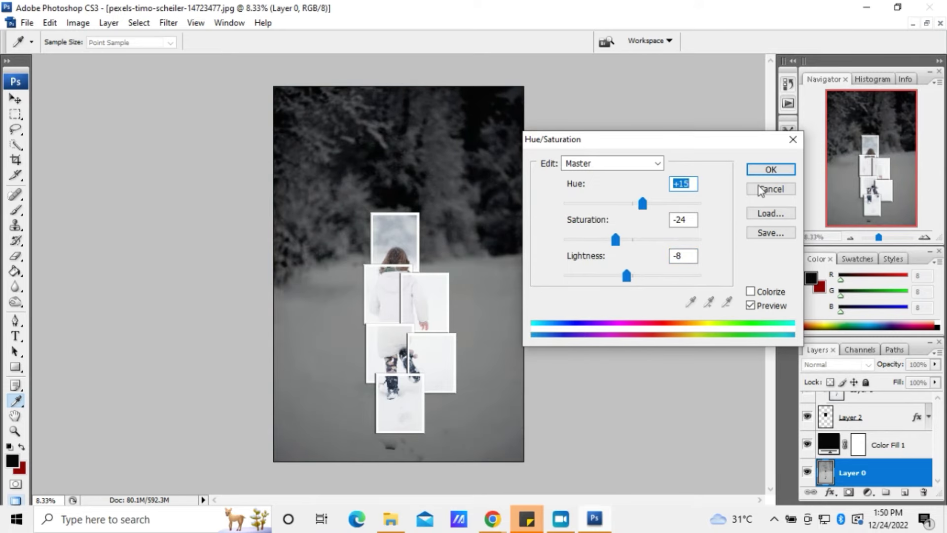
click(782, 168)
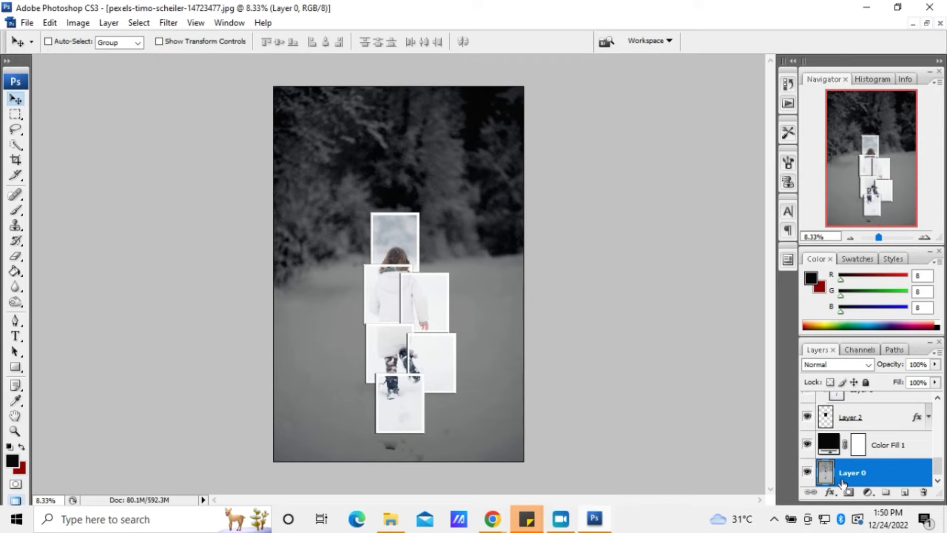
Rotate the bottom frame, Layer 2 copy 5, to a tilt of about -19° with Free Transform
drag(940, 453, 943, 399)
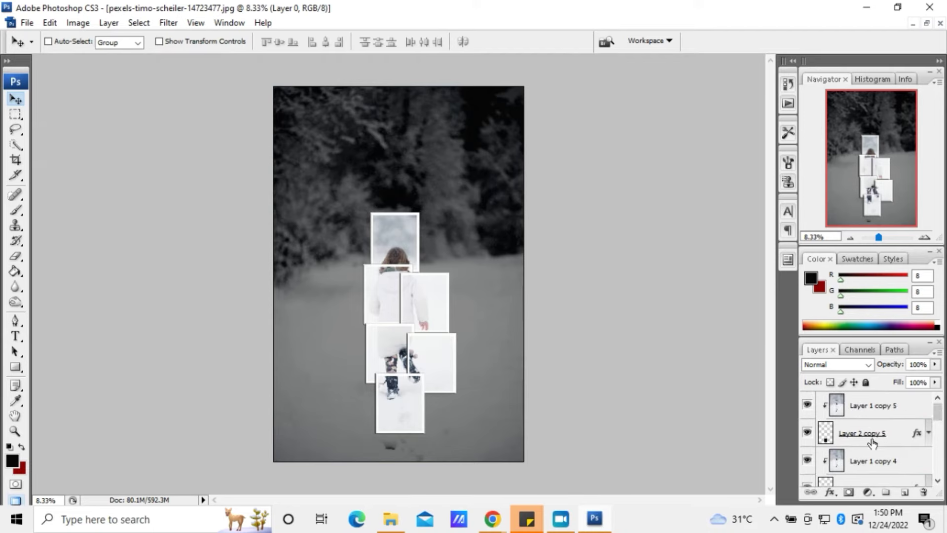
click(874, 399)
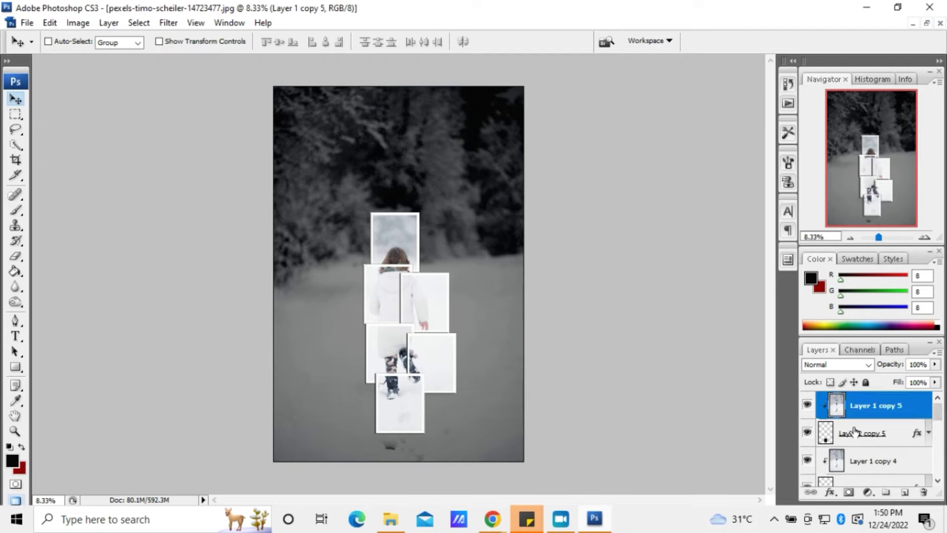
click(826, 437)
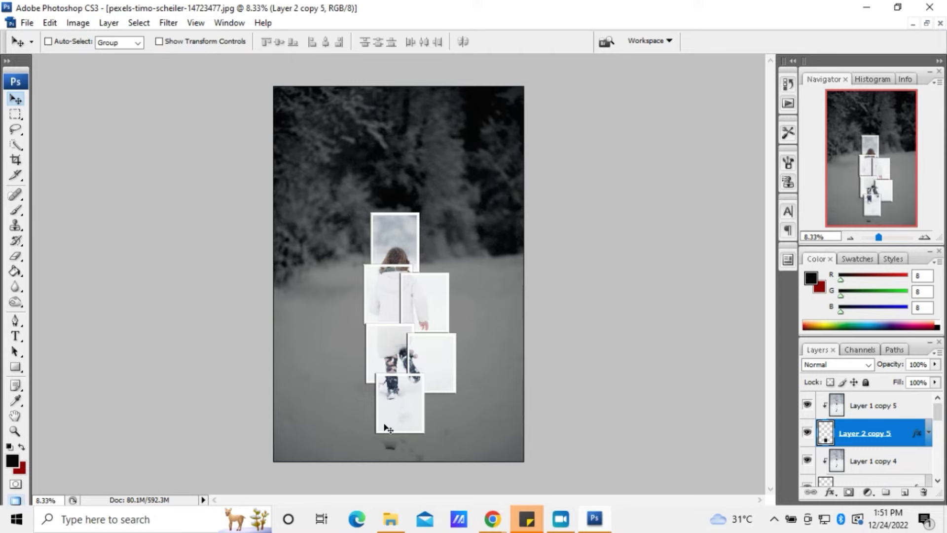
key(ctrl+t)
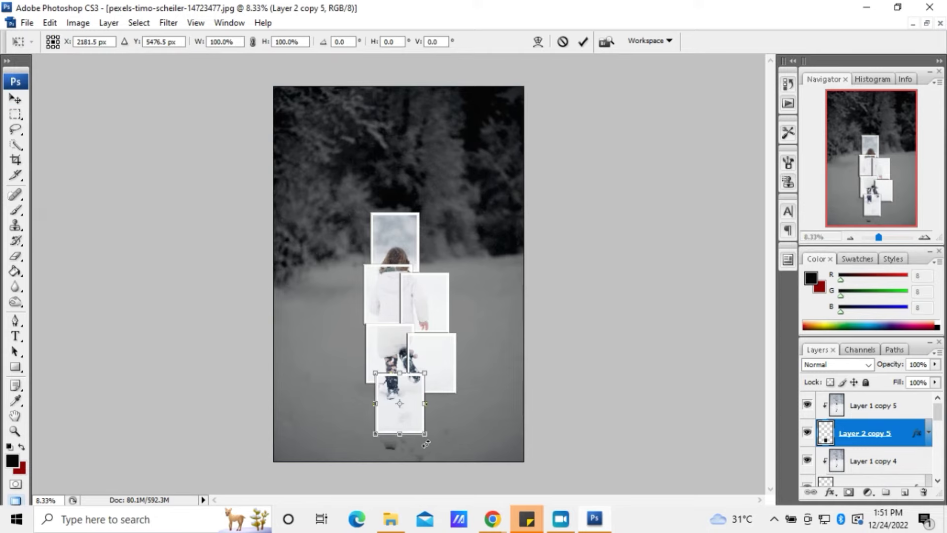
drag(426, 443, 448, 440)
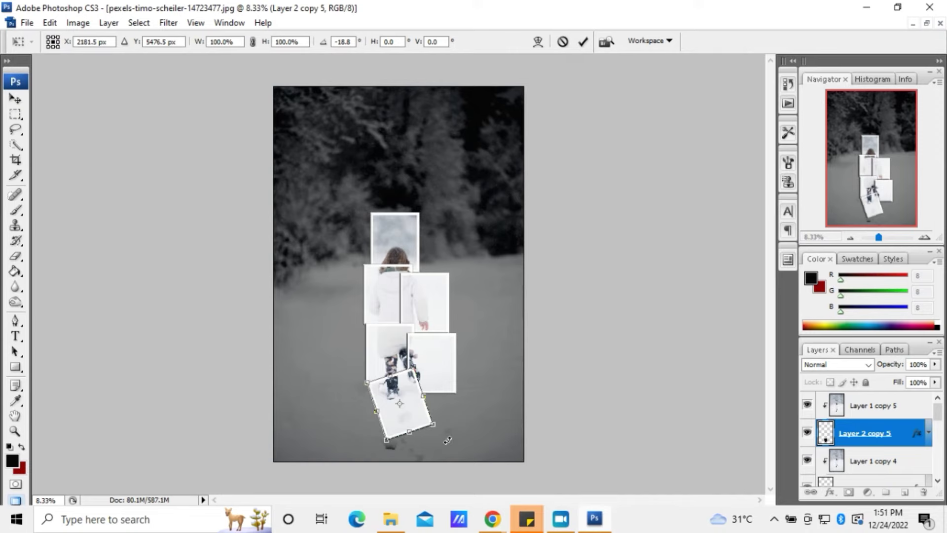
key(Return)
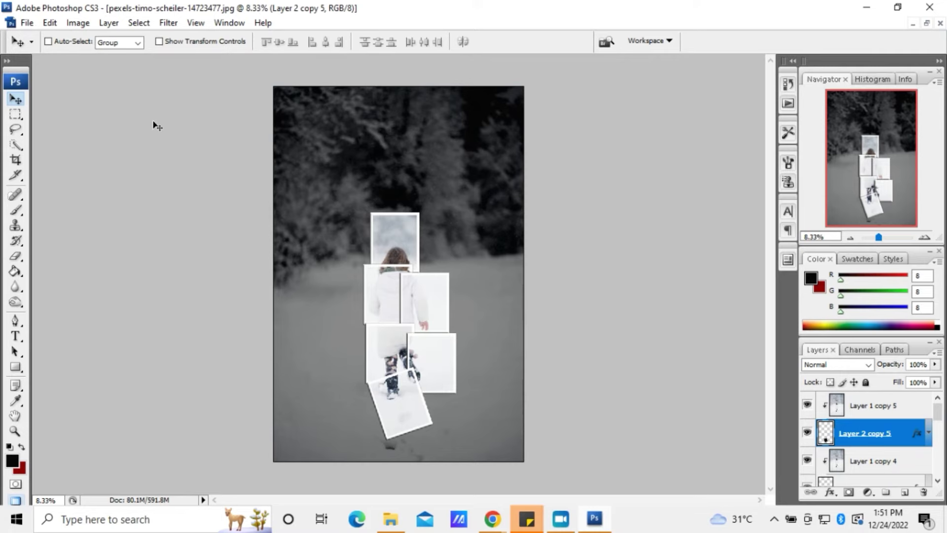
Save the collage to Downloads as a JPEG named A3 at quality 8
click(27, 23)
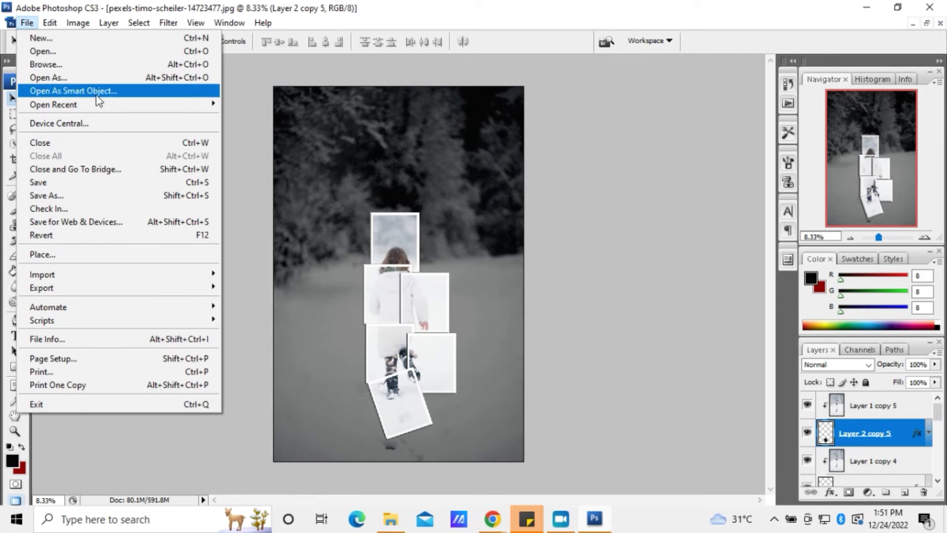
click(130, 195)
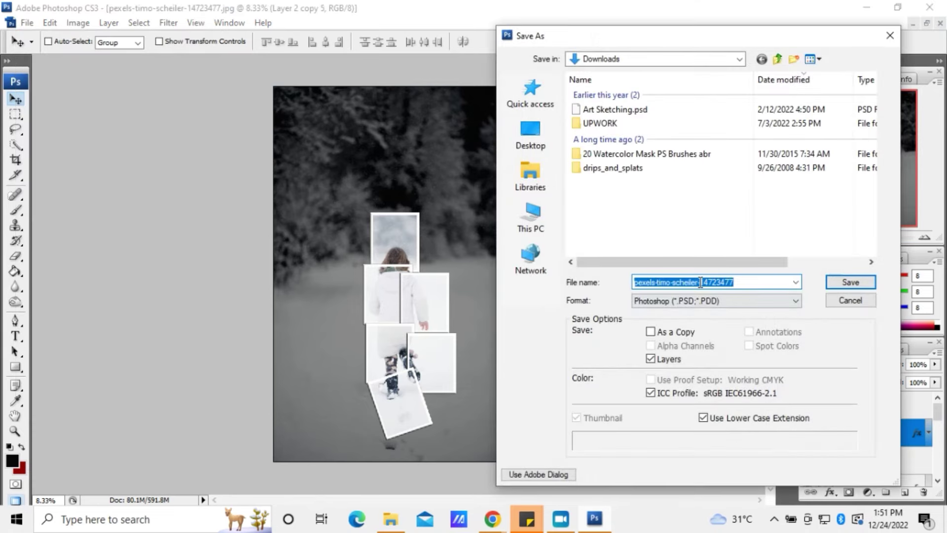
click(715, 282)
double_click(715, 282)
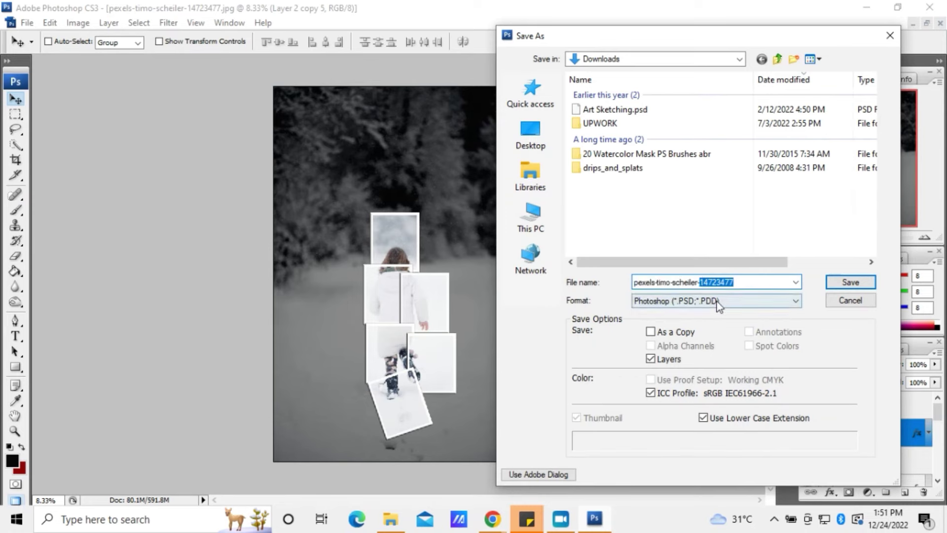
click(717, 300)
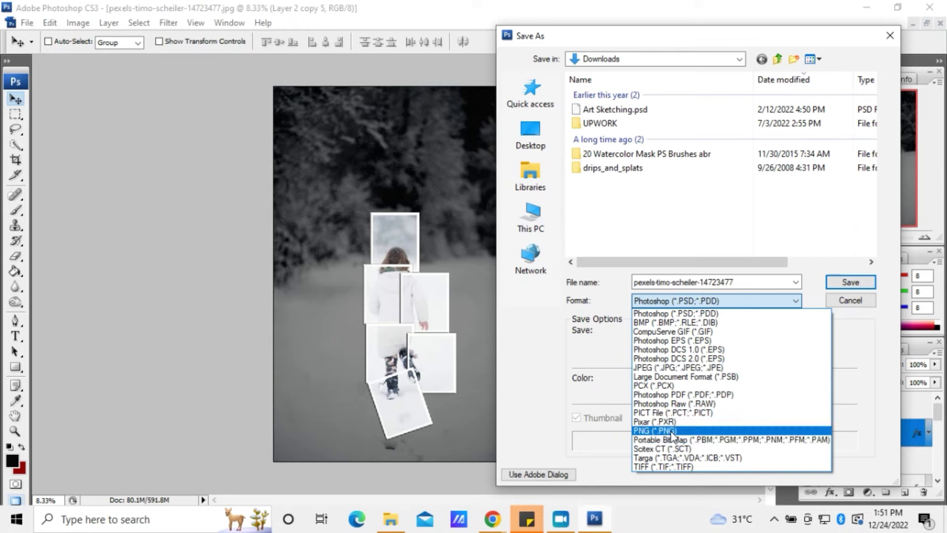
click(720, 368)
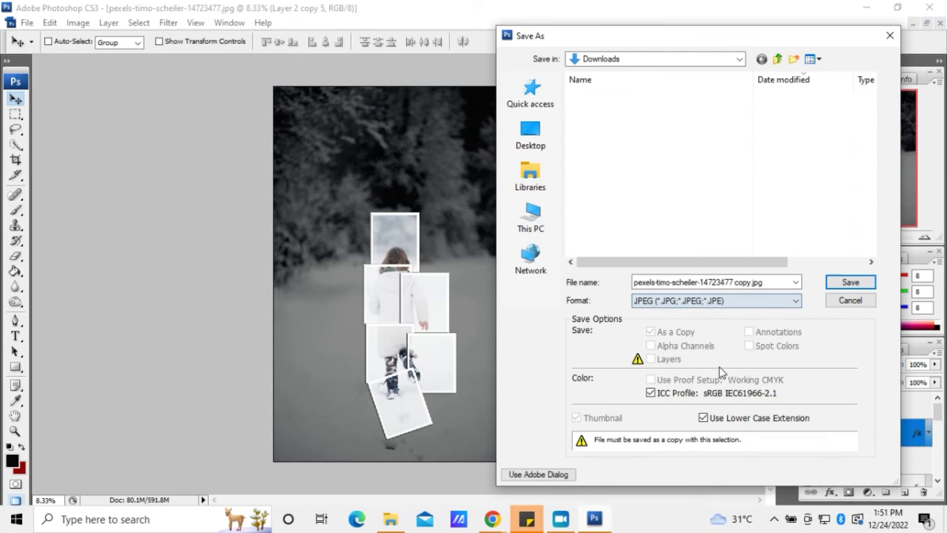
triple_click(714, 280)
text(A)
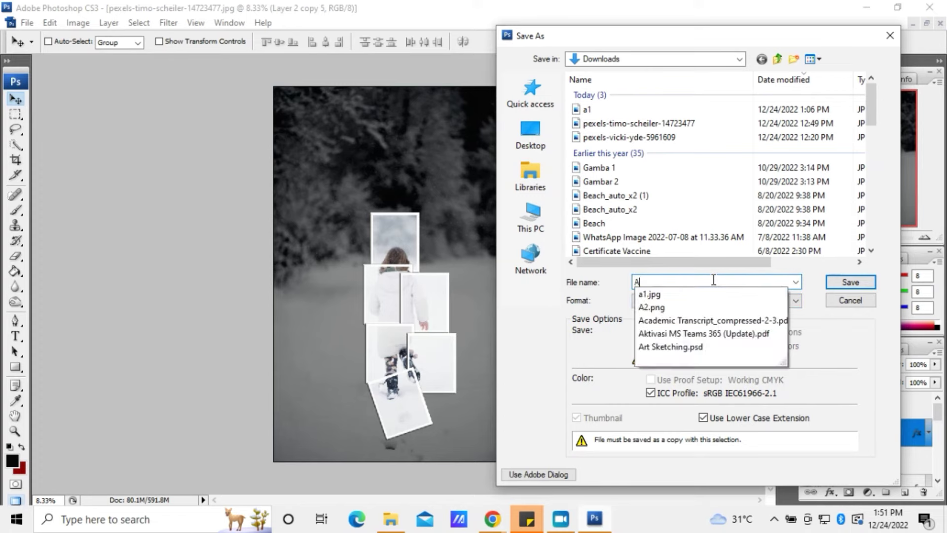
text(3)
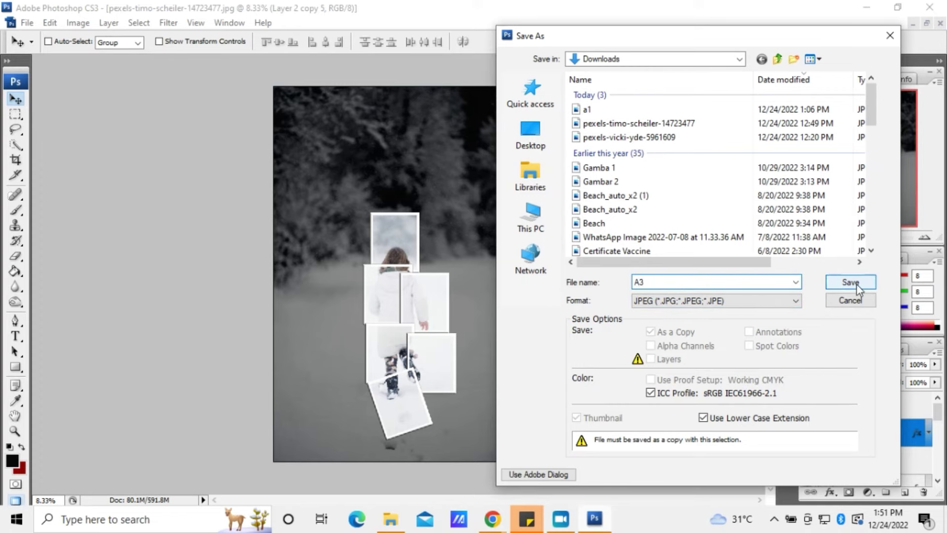
click(856, 284)
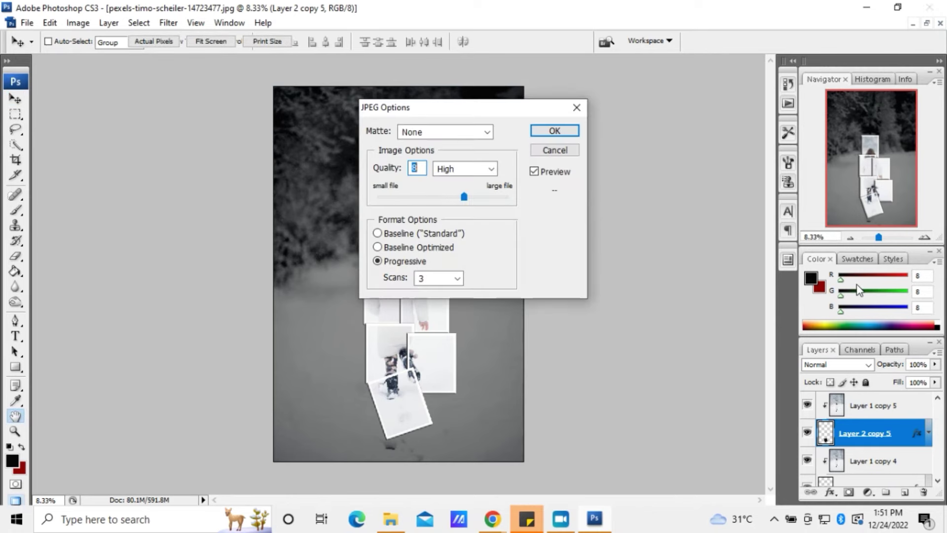
click(554, 131)
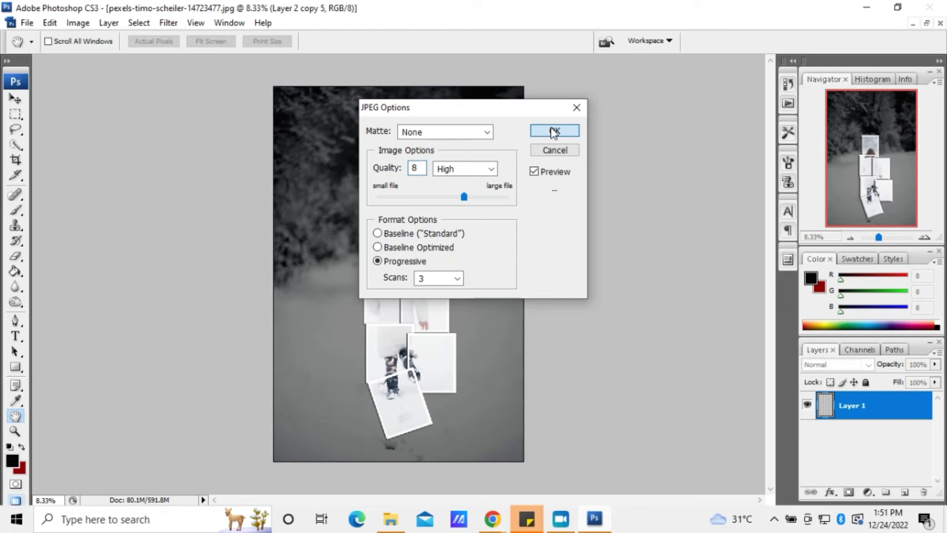
click(554, 132)
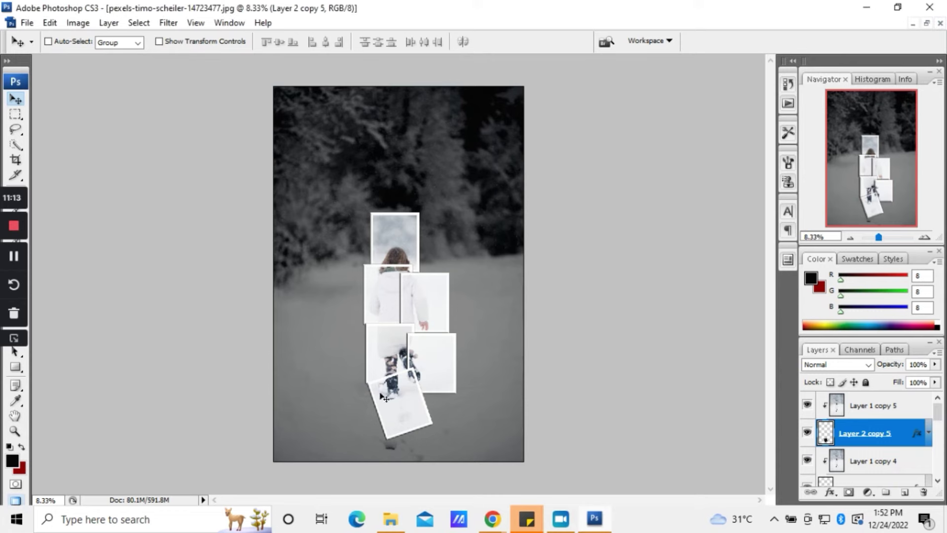
Switch to File Explorer's Downloads folder, where the saved A3 JPG is listed
click(398, 528)
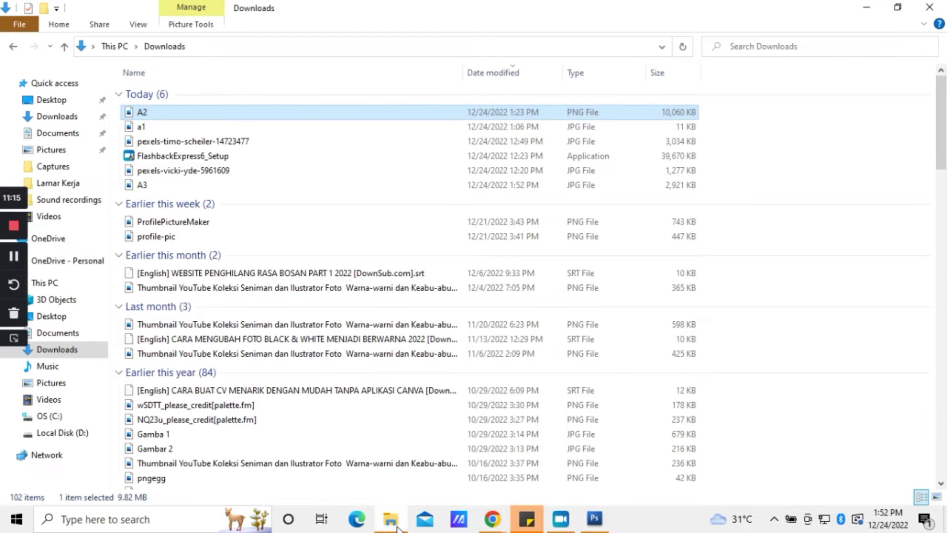
Open a1.jpg from Downloads in the photo viewer
click(296, 128)
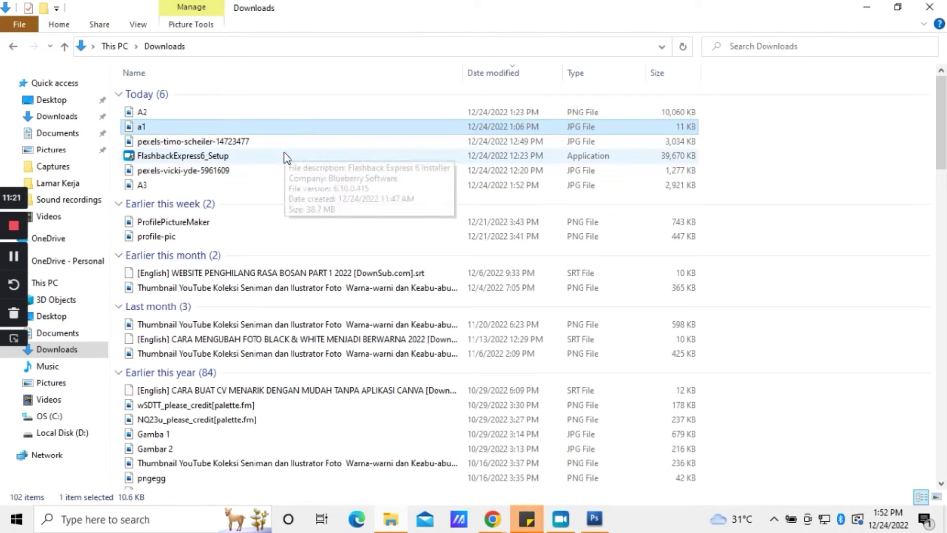
double_click(295, 129)
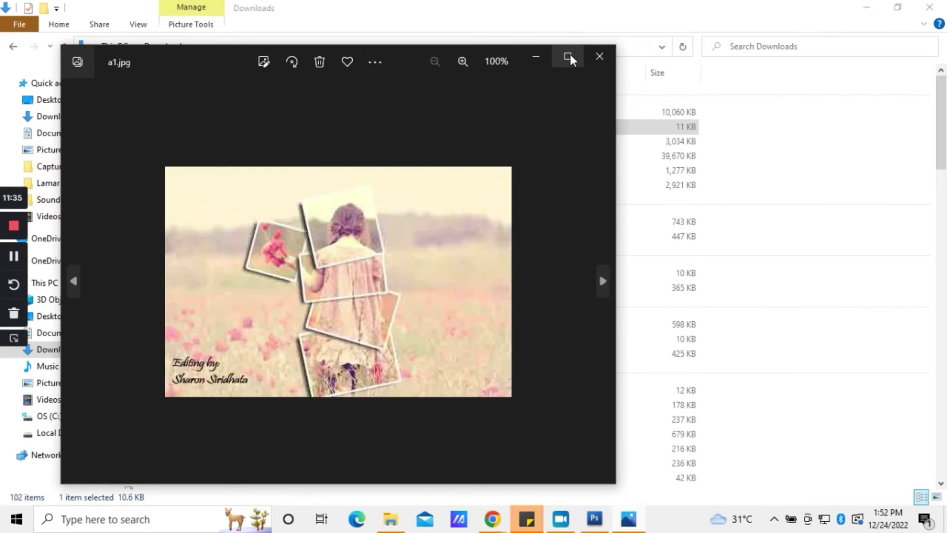
Maximize the photo viewer and step through the snow photo, A2, A3 and a1 images
click(568, 56)
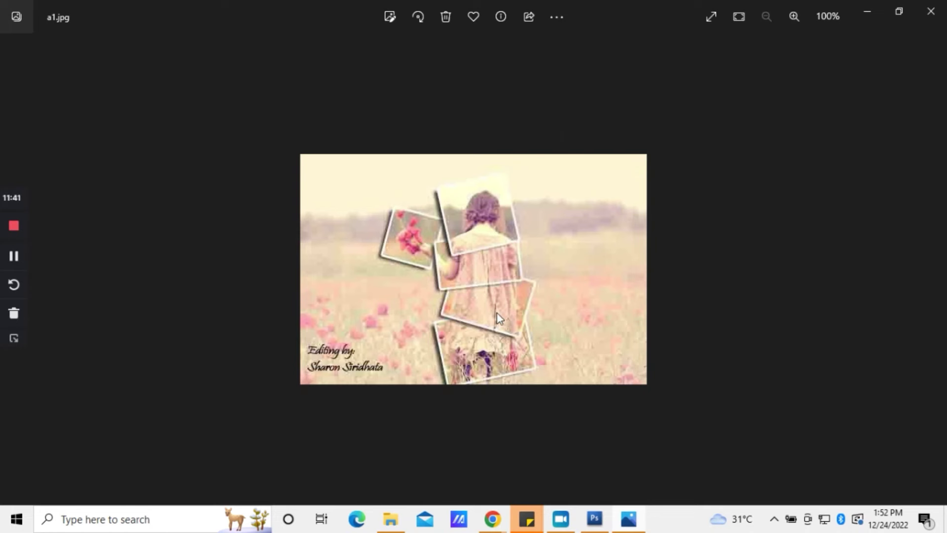
key(Right)
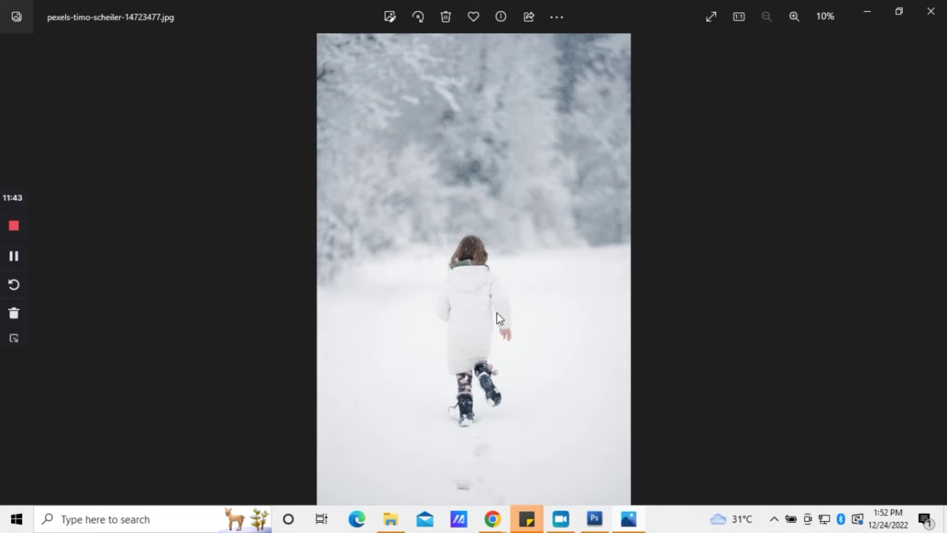
key(Right)
key(Right)
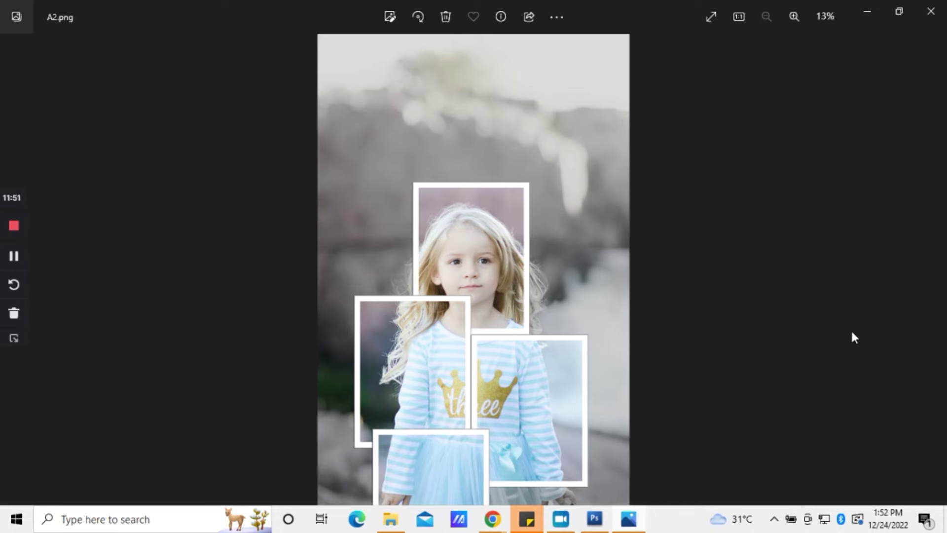
key(Right)
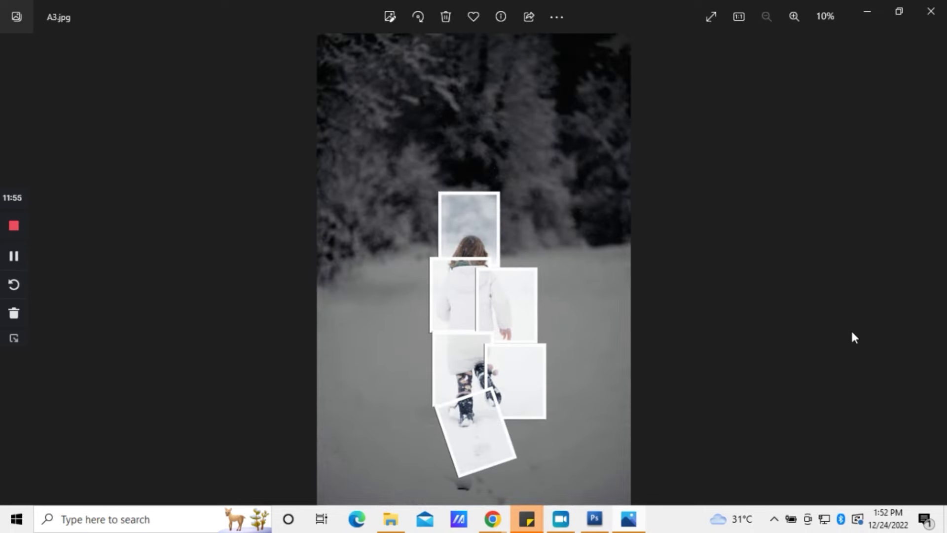
key(Right)
key(Right)
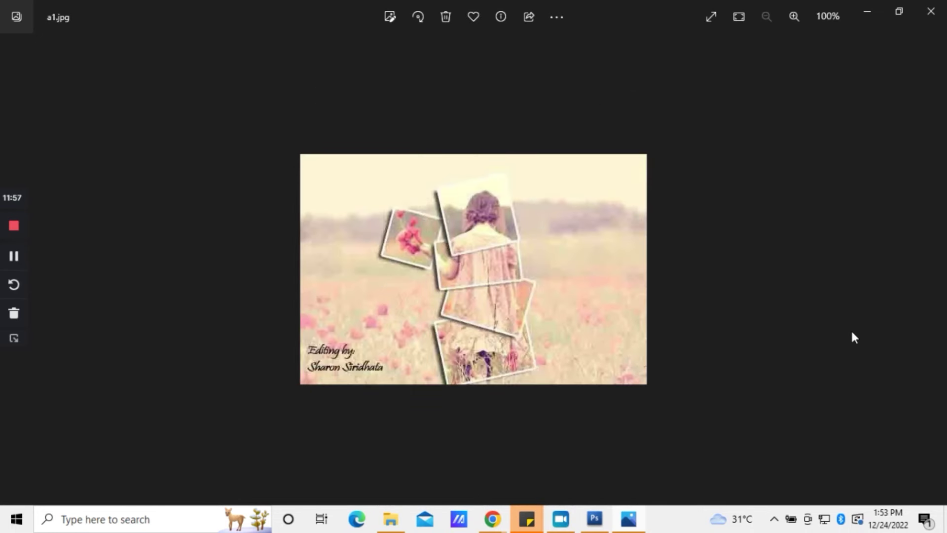
key(Right)
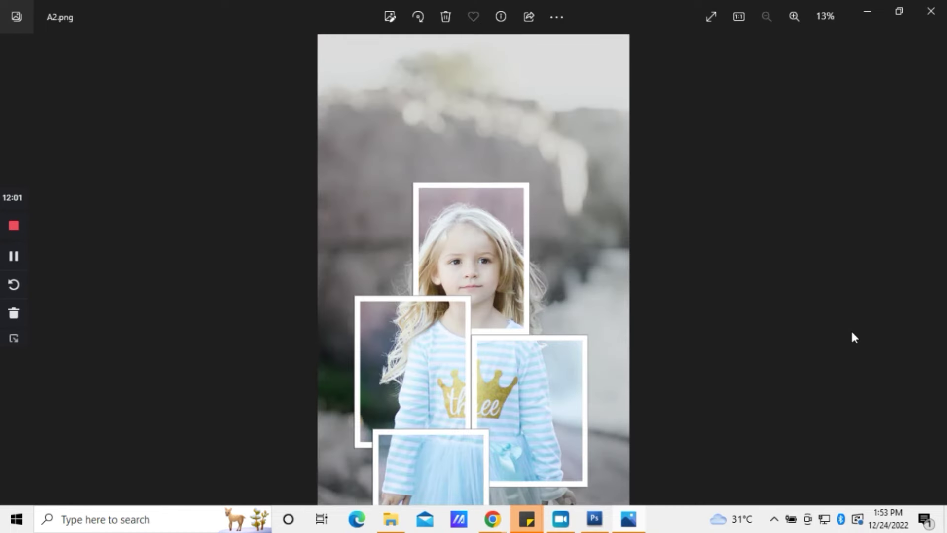
Flip back and forth between a1, A2 and A3 to compare the collages
key(Right)
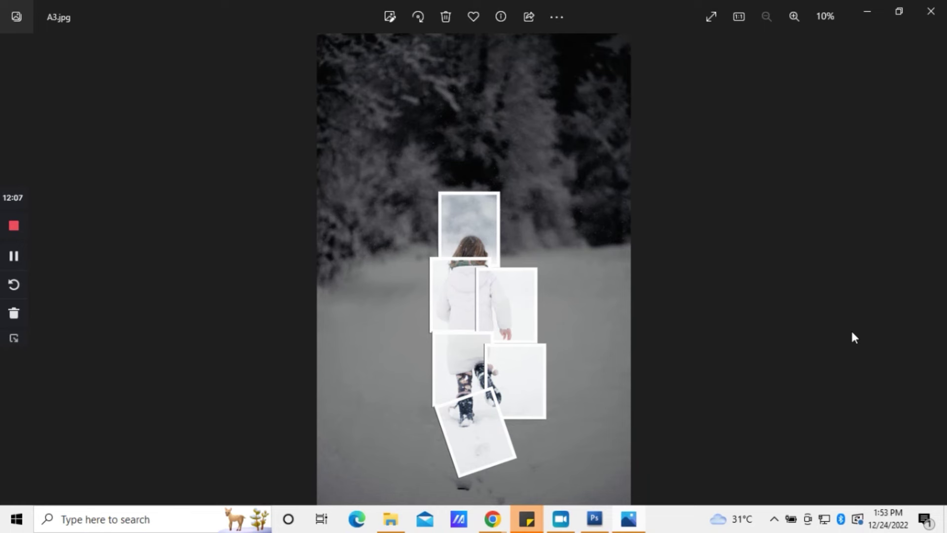
key(Left)
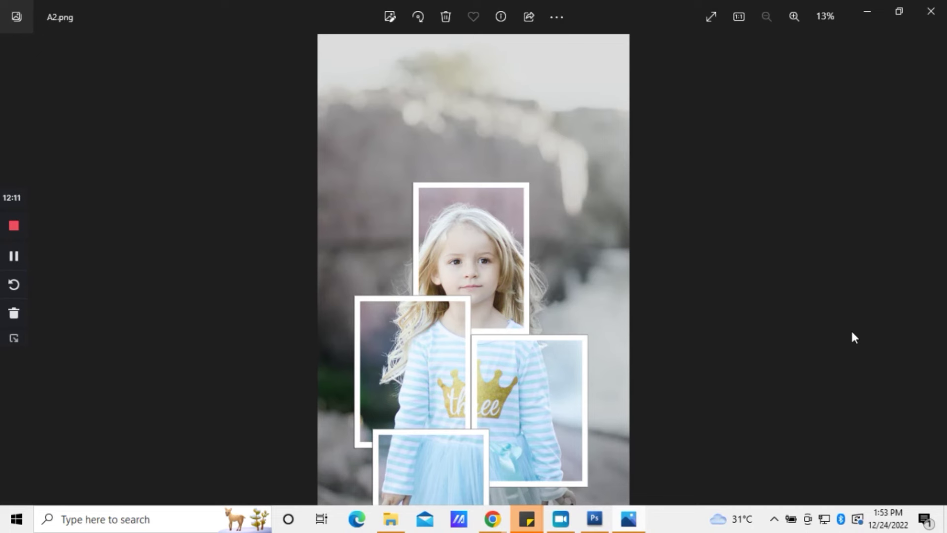
key(Left)
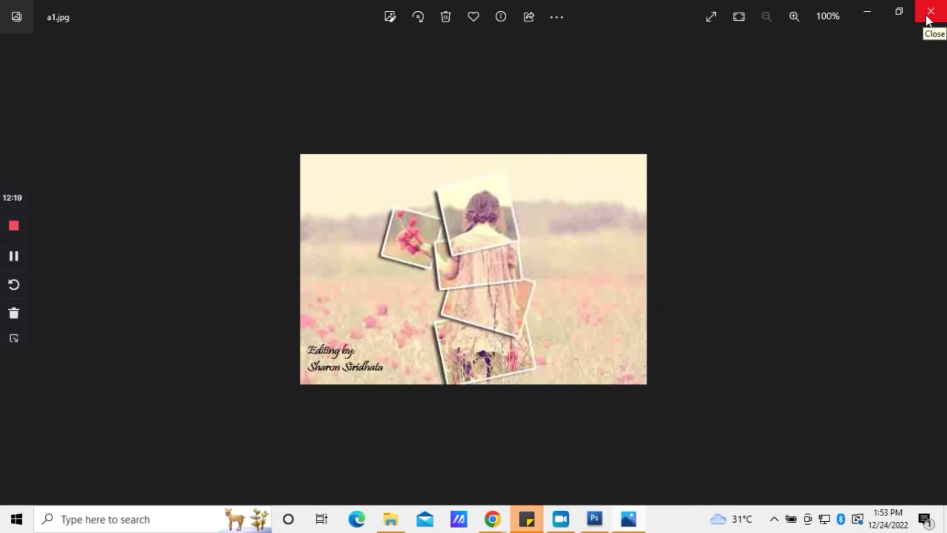
key(Right)
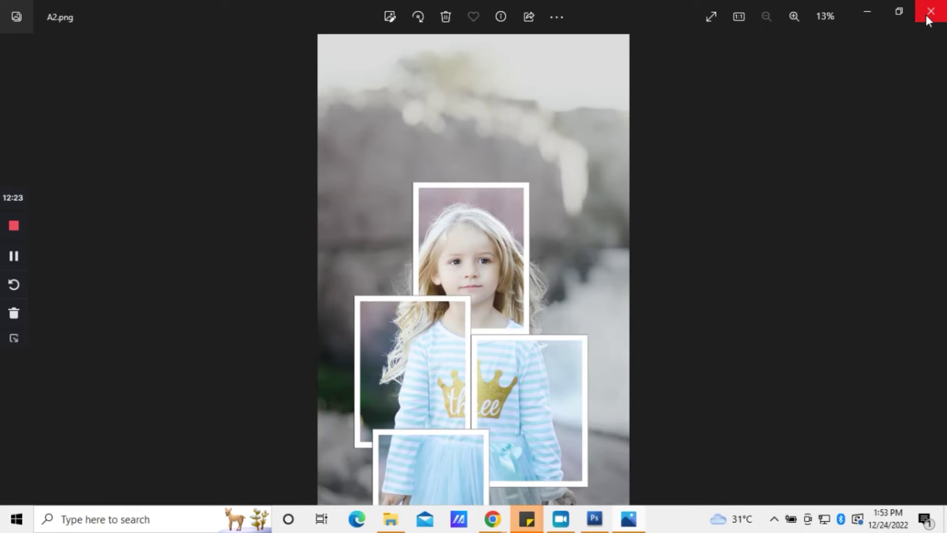
key(Right)
key(Left)
key(Left)
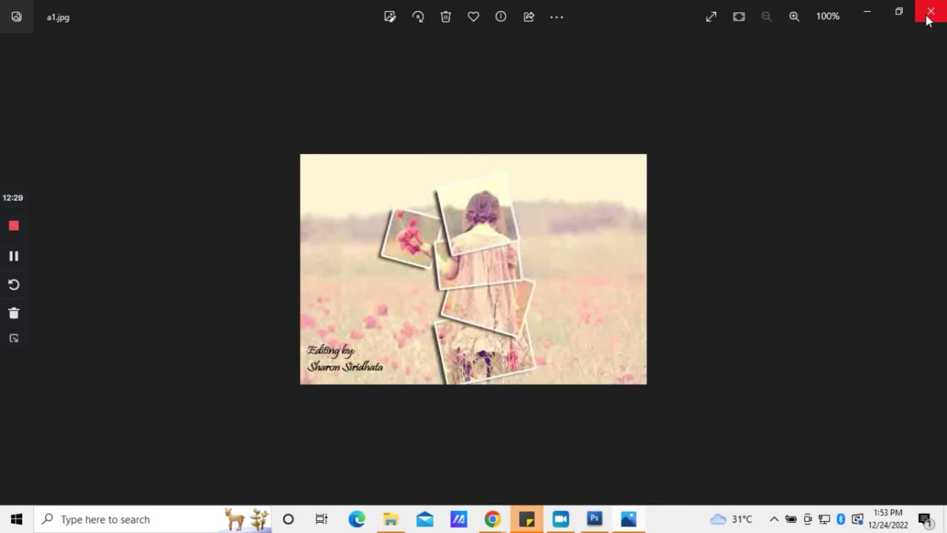
Close the photo viewer to return to the Downloads folder with a1, A2 and A3
click(928, 19)
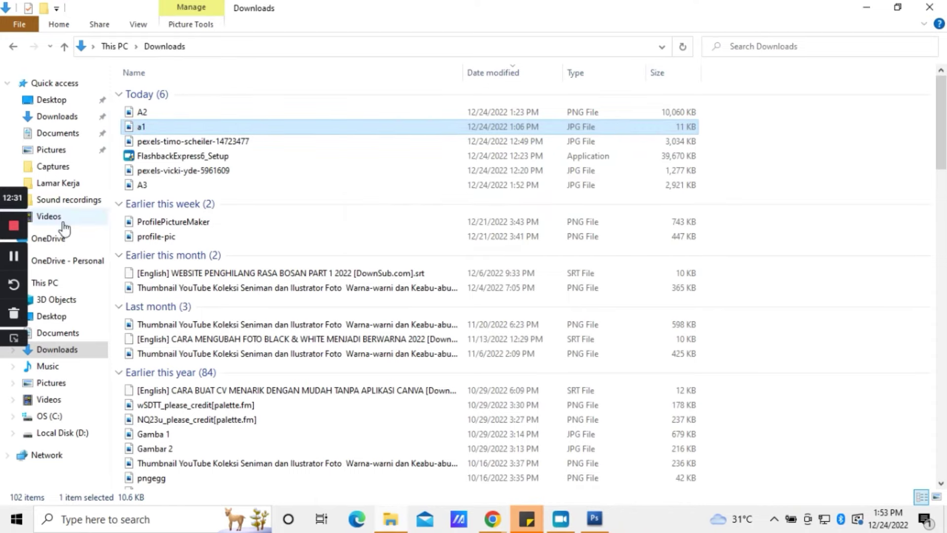